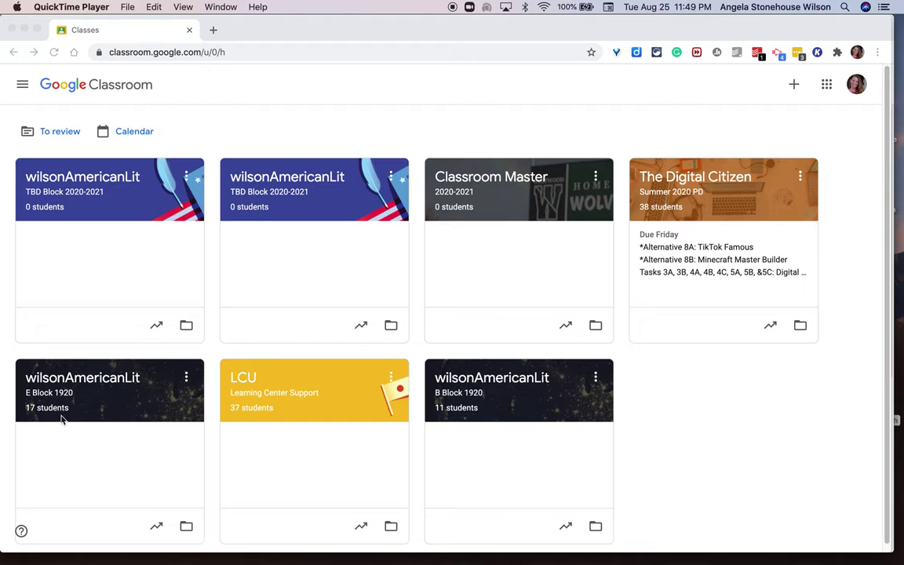
# Step: Open the wilsonAmericanLit E Block 1920 class and scroll back to the May 7 and May 5 announcements
pyautogui.click(106, 381)
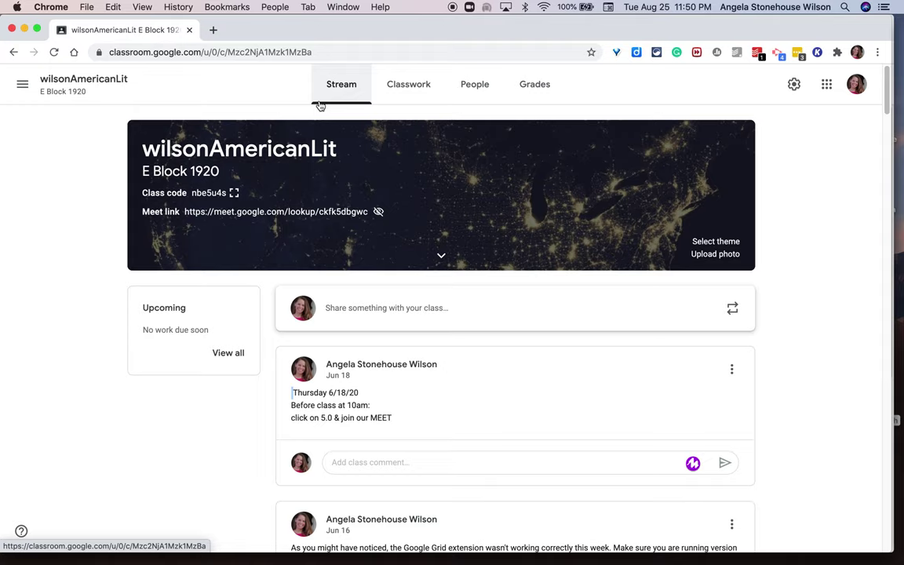
pyautogui.scroll(-5, 368, 430)
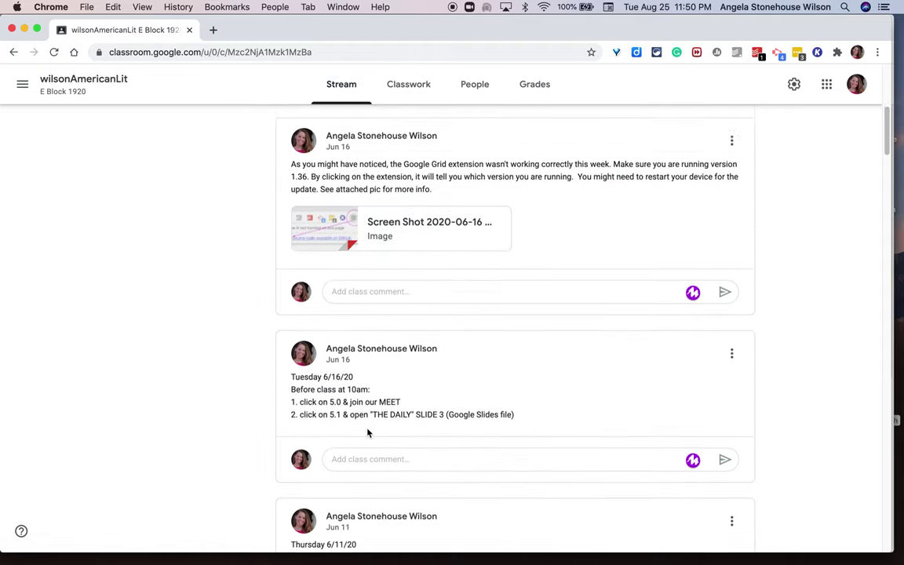
pyautogui.scroll(-10, 368, 432)
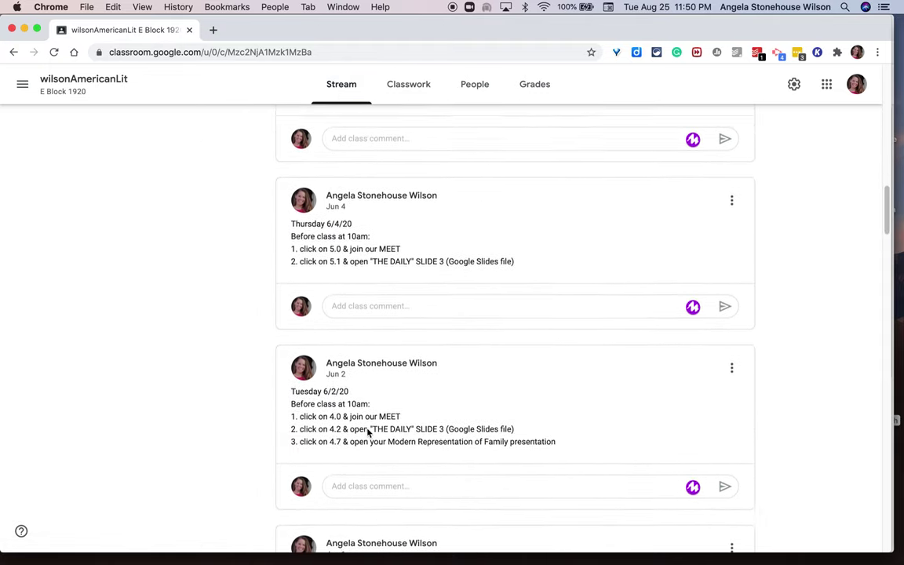
pyautogui.scroll(-11, 368, 430)
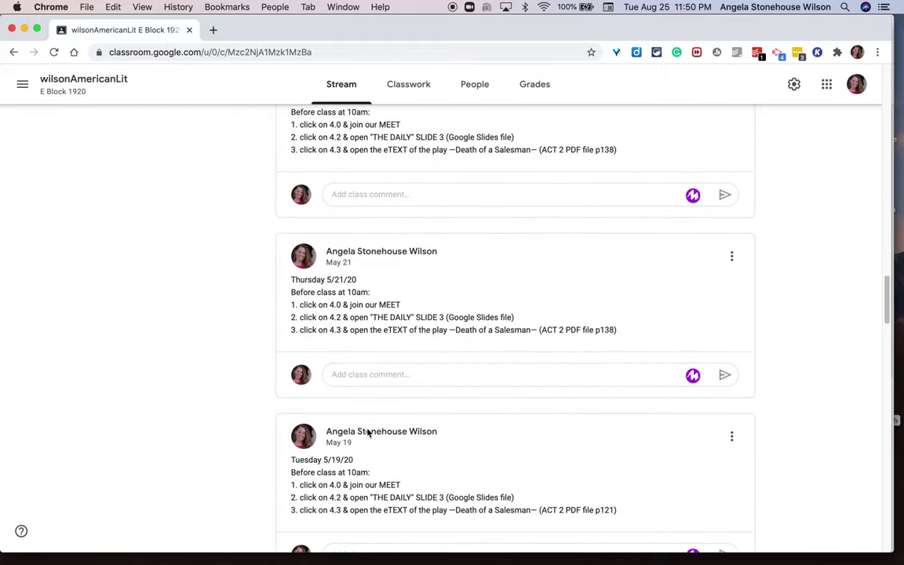
pyautogui.scroll(-12, 367, 431)
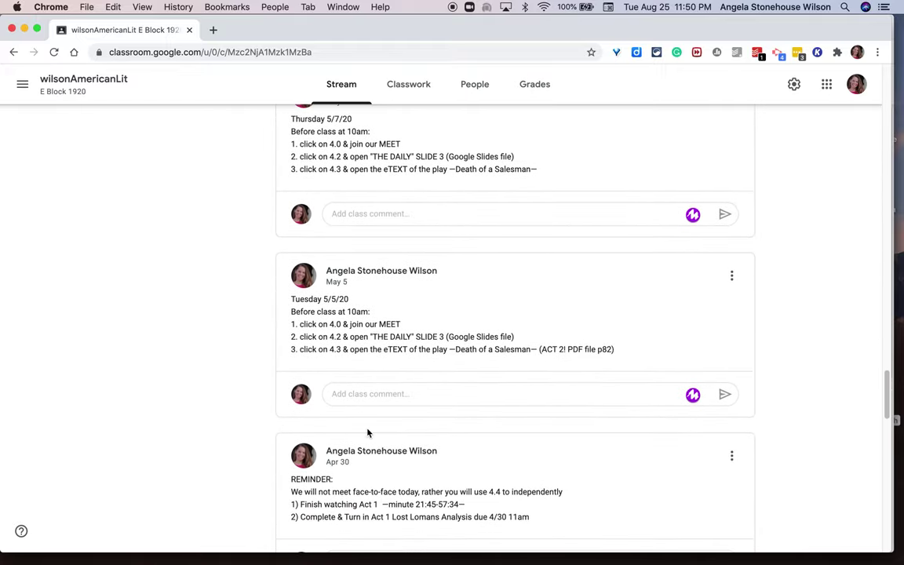
pyautogui.scroll(1, 368, 431)
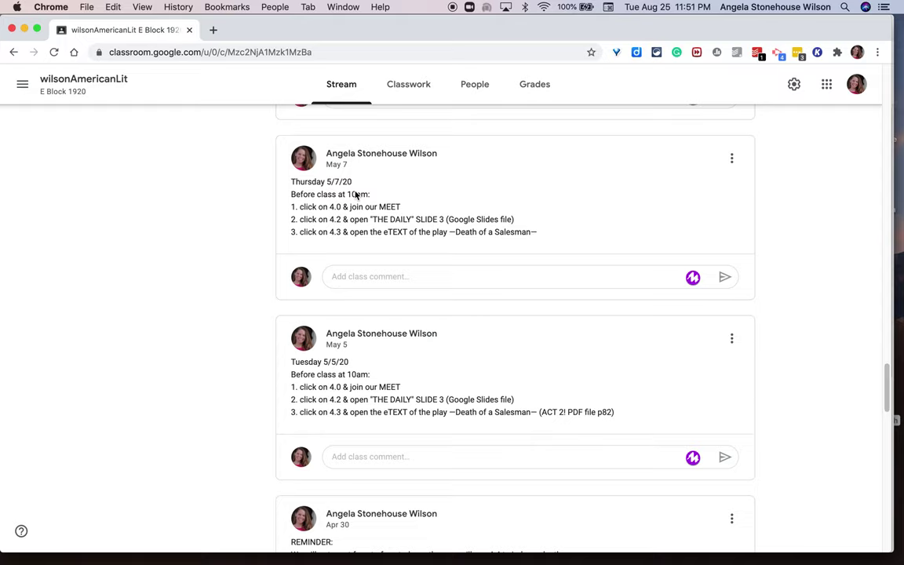
pyautogui.scroll(20, 355, 193)
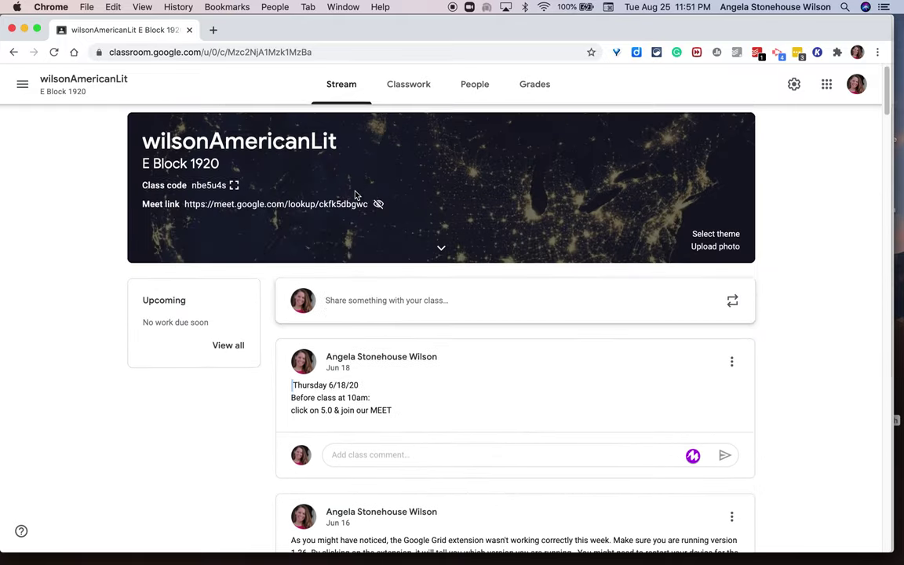
pyautogui.click(335, 316)
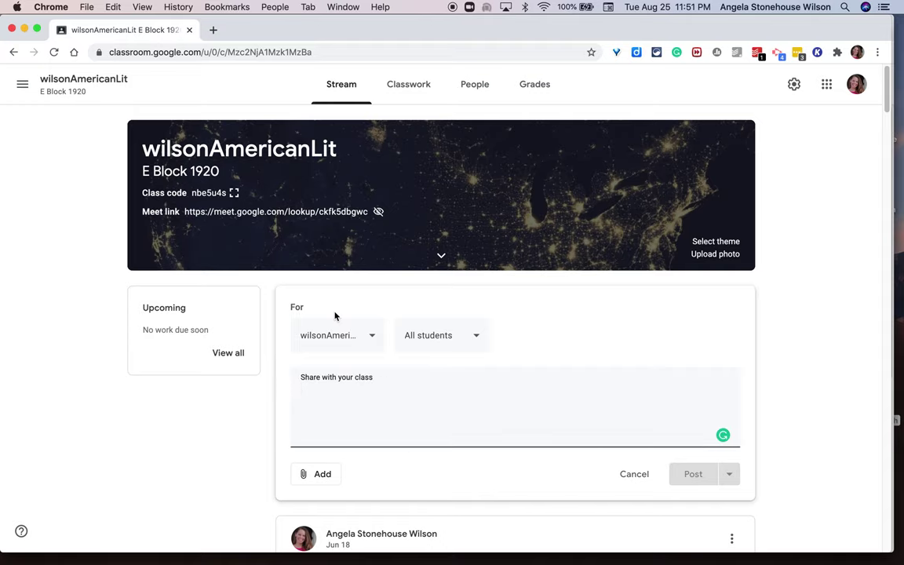
pyautogui.scroll(-5, 335, 315)
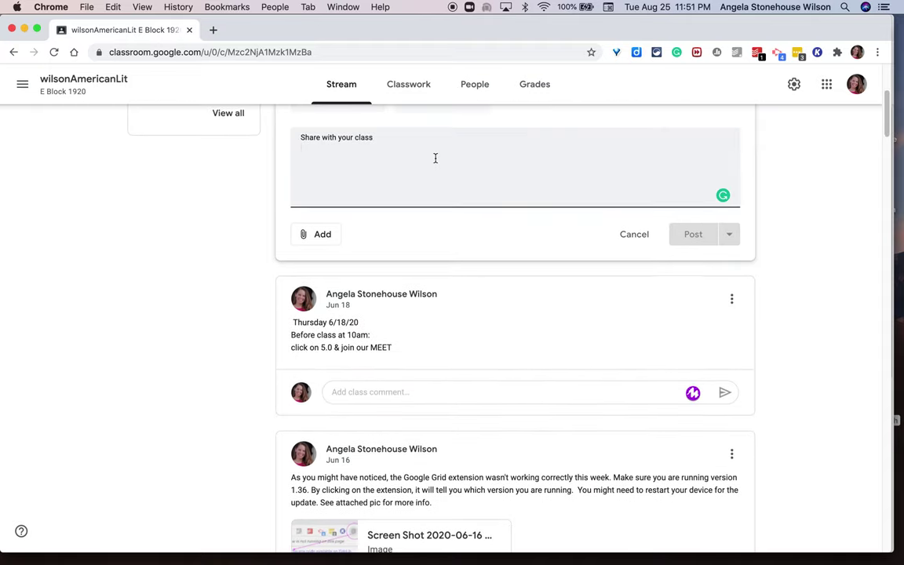
pyautogui.write('test')
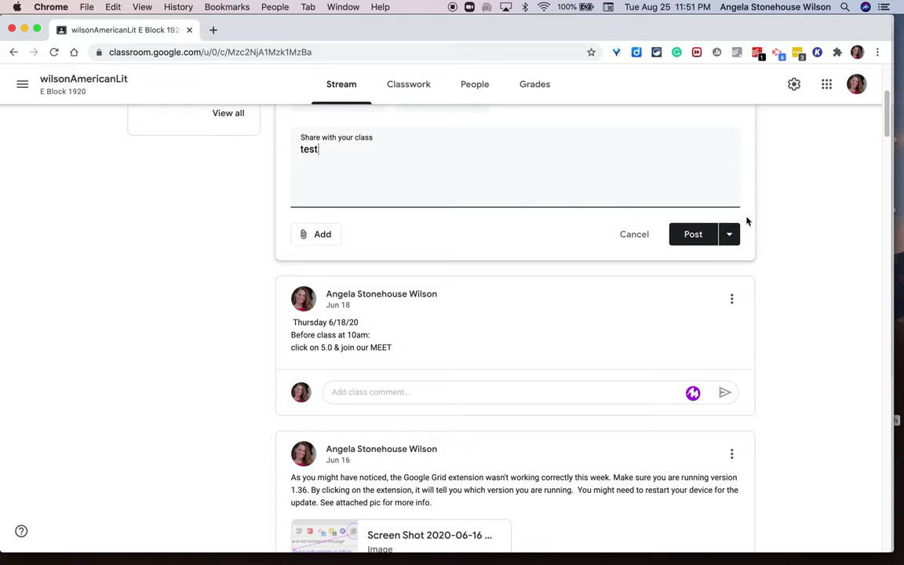
pyautogui.click(728, 234)
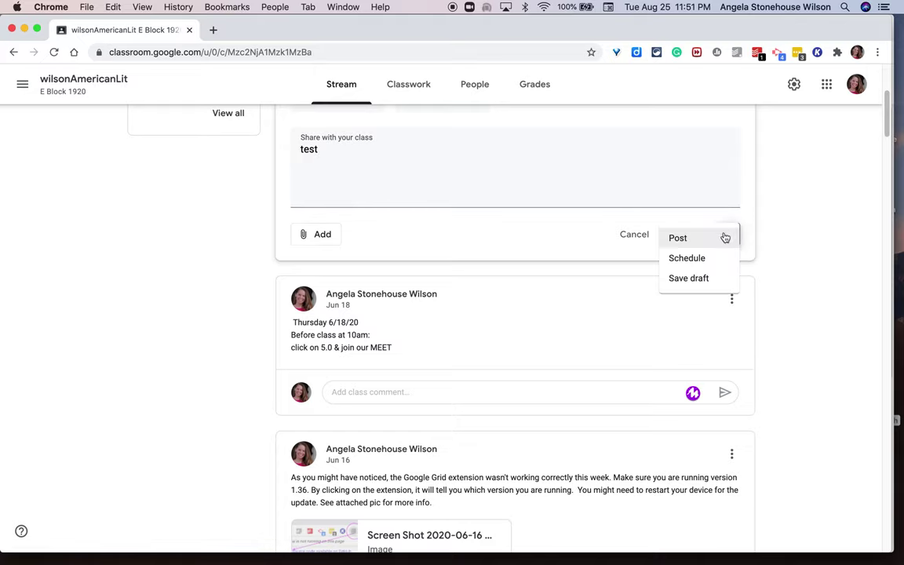
pyautogui.click(688, 258)
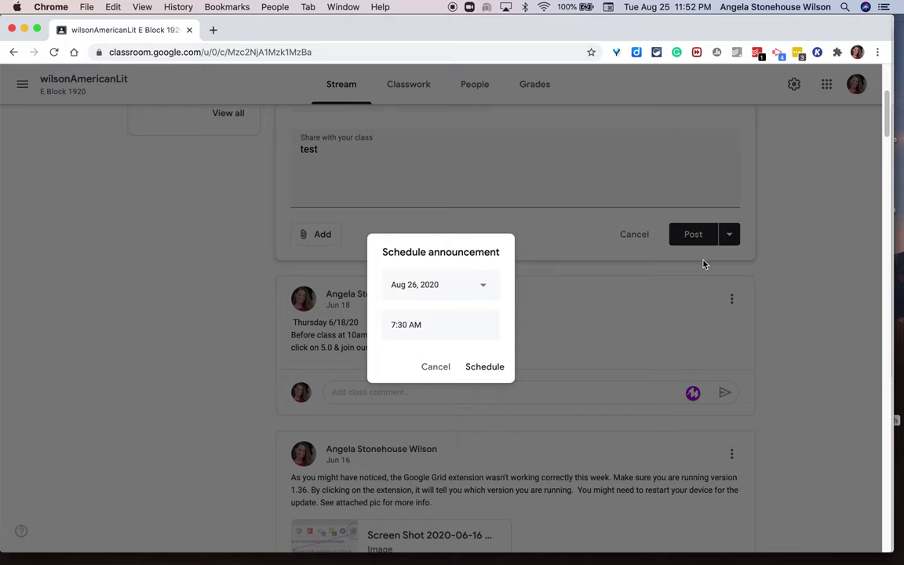
pyautogui.click(431, 367)
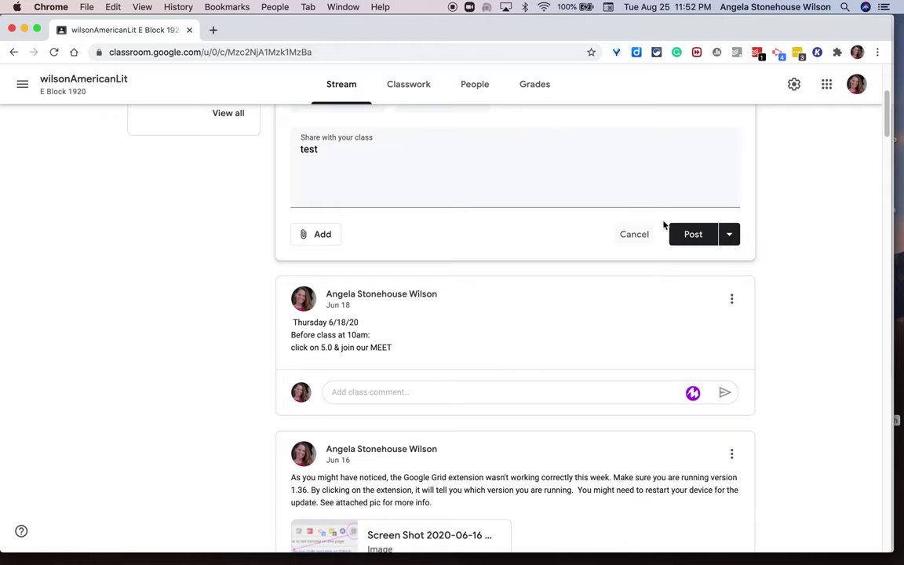
pyautogui.click(628, 234)
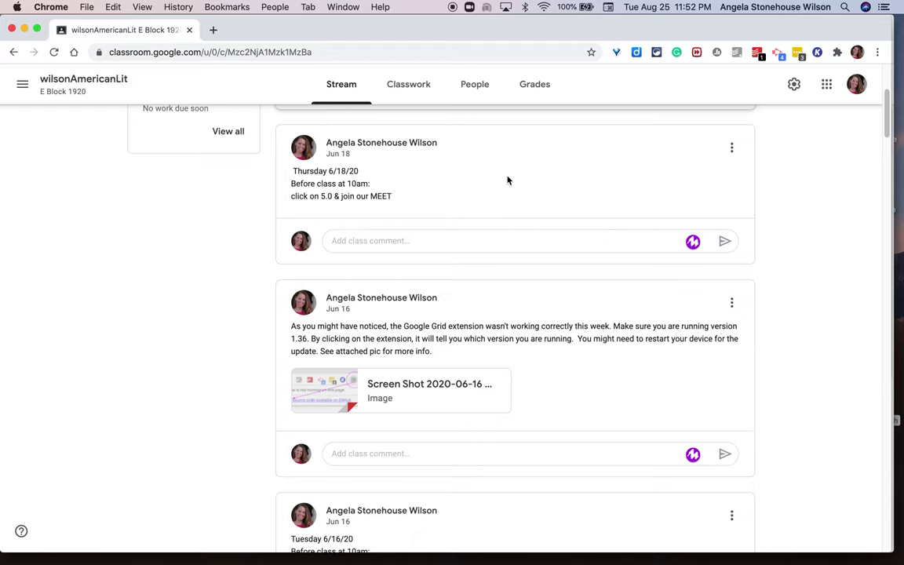
pyautogui.scroll(-2, 507, 181)
pyautogui.scroll(-5, 507, 181)
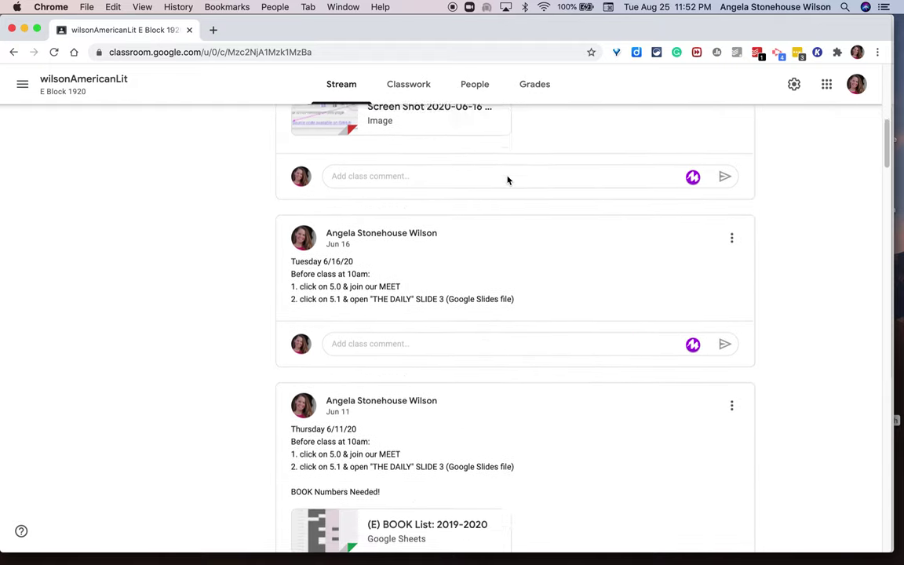
pyautogui.scroll(-5, 507, 180)
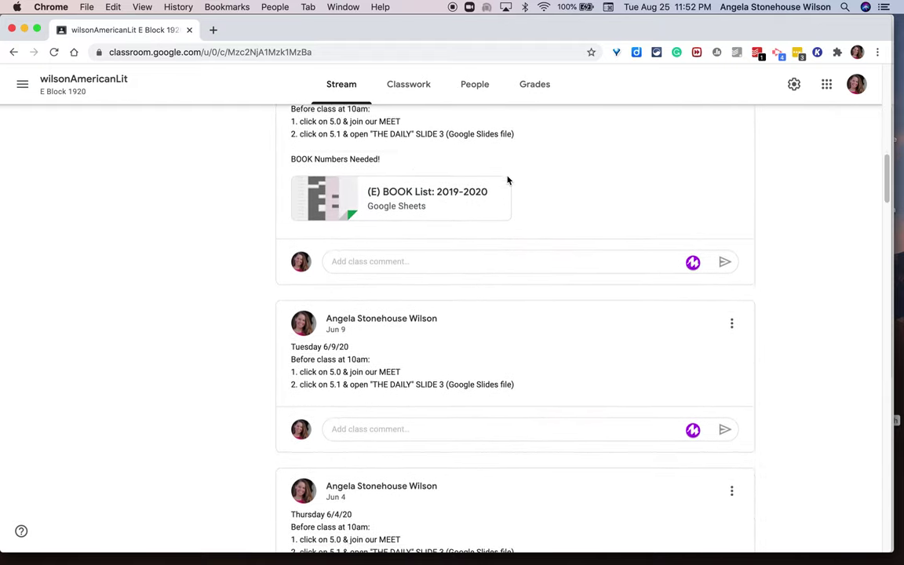
pyautogui.scroll(-6, 507, 181)
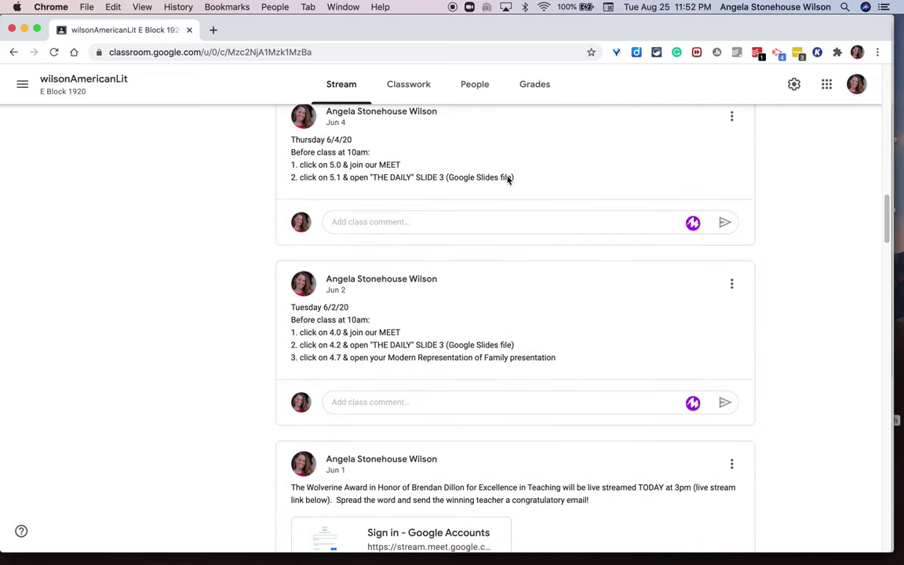
pyautogui.scroll(-5, 506, 177)
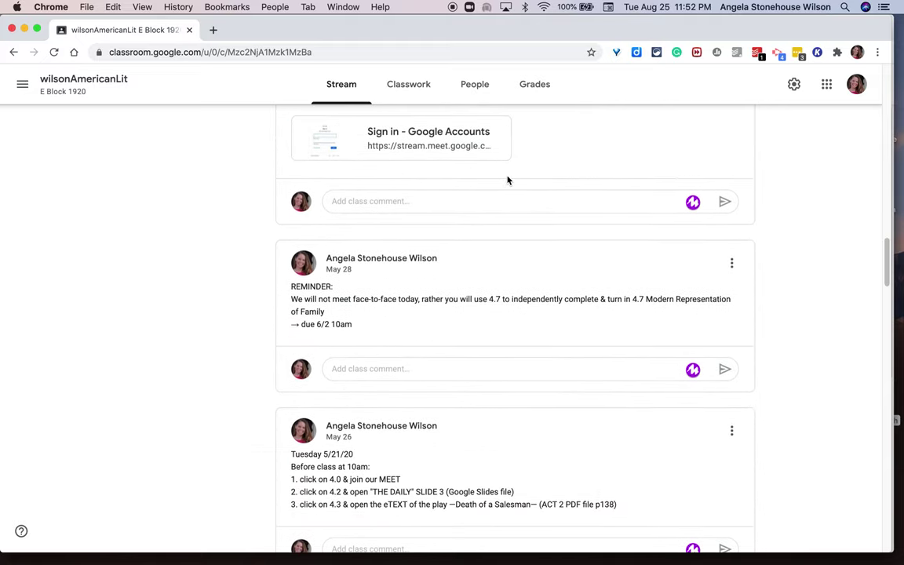
pyautogui.scroll(-1, 507, 180)
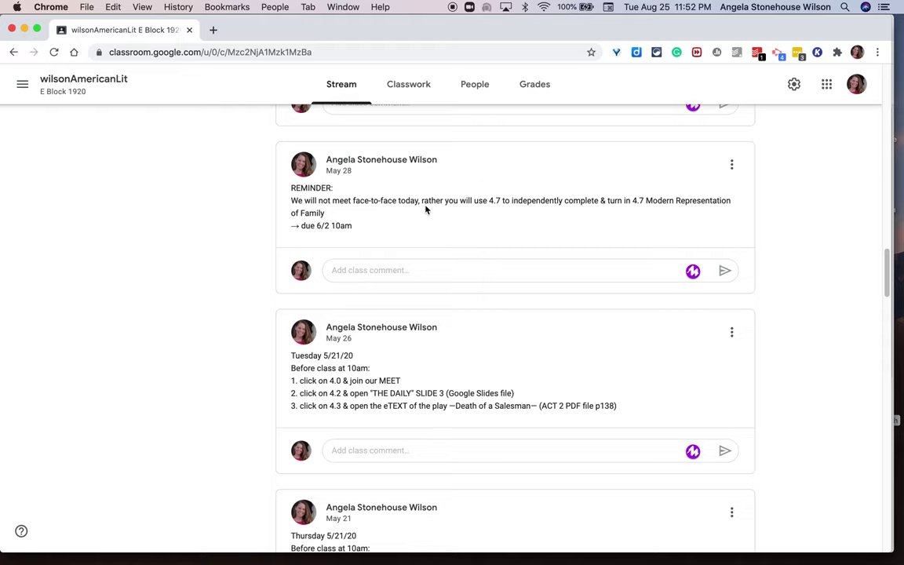
pyautogui.scroll(-2, 353, 236)
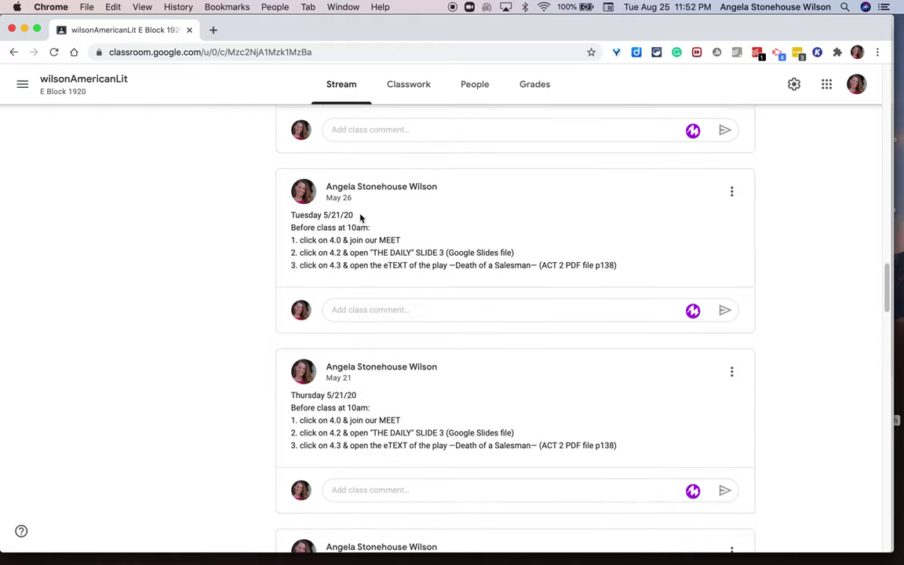
pyautogui.scroll(-2, 360, 218)
pyautogui.scroll(-7, 360, 217)
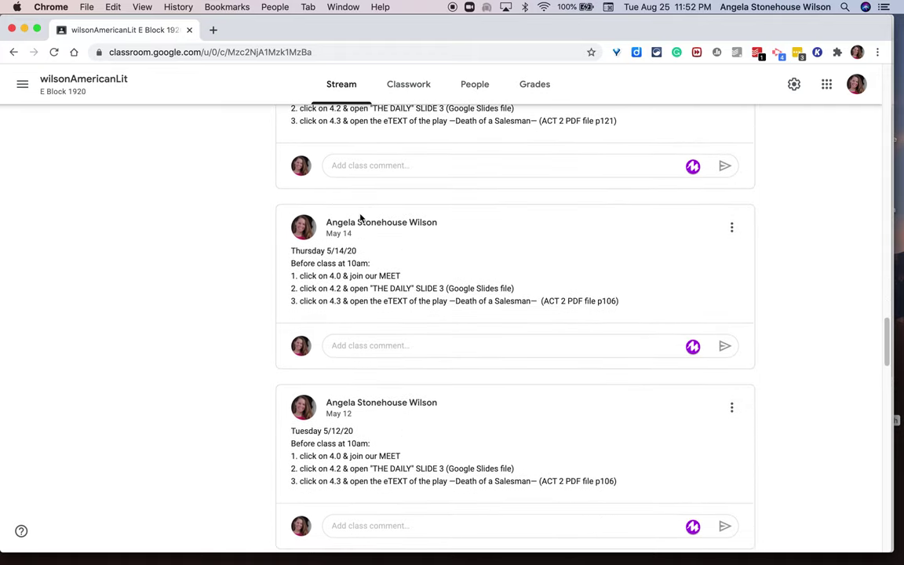
pyautogui.scroll(-3, 361, 217)
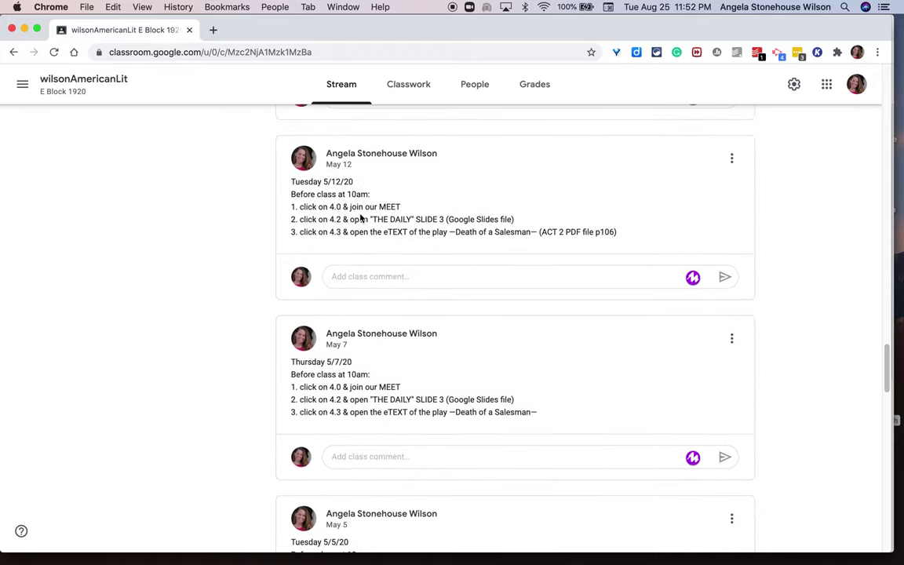
pyautogui.scroll(1, 360, 217)
pyautogui.scroll(-2, 360, 218)
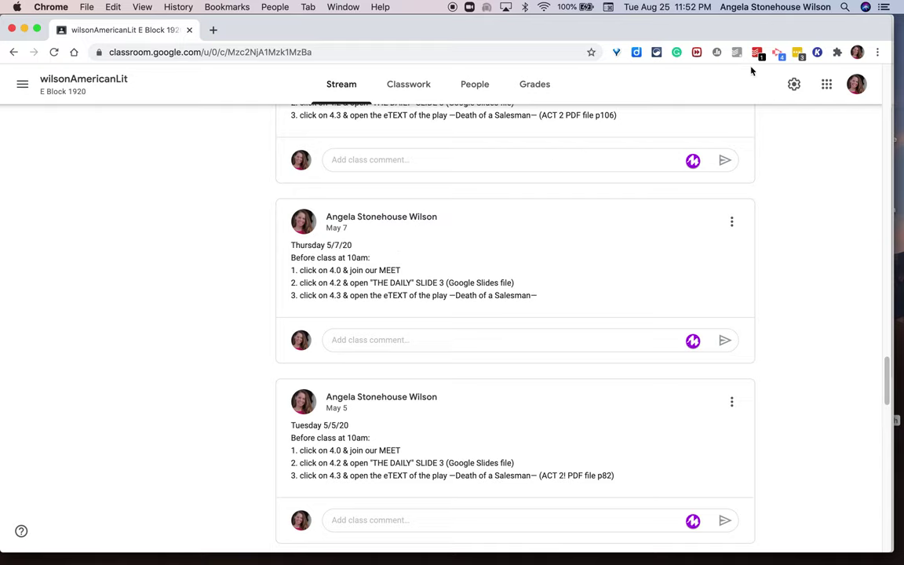
# Step: In Class settings, keep the Stream option at 'Students can post and comment'
pyautogui.click(792, 86)
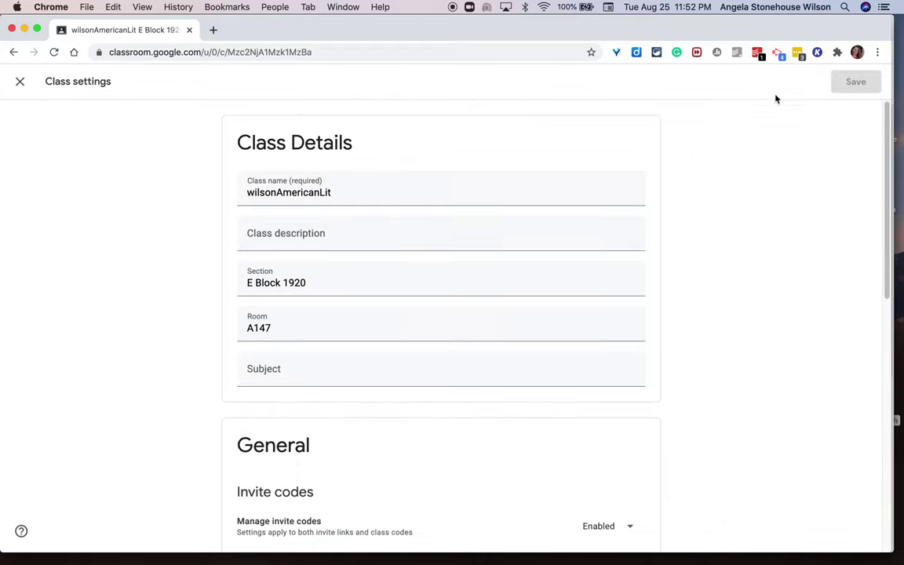
pyautogui.scroll(-8, 365, 316)
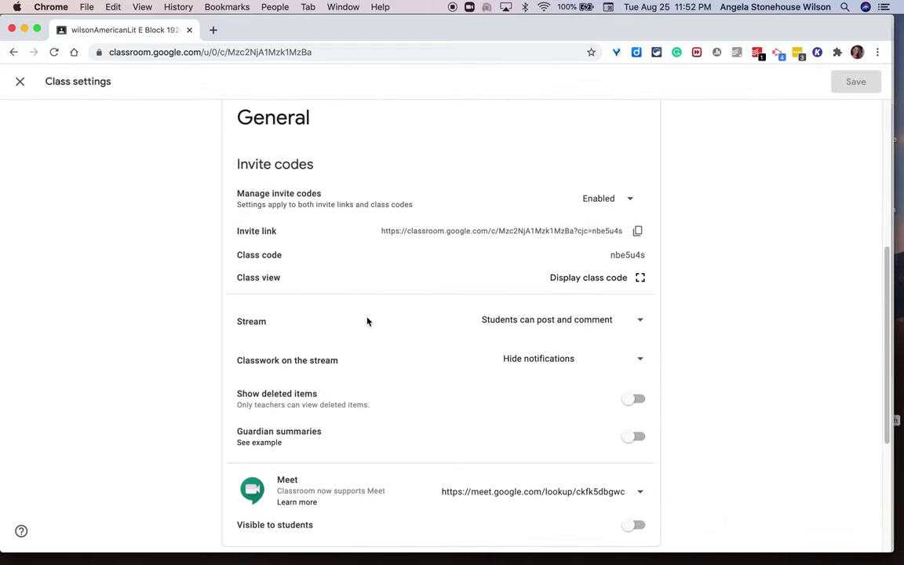
pyautogui.scroll(-1, 366, 321)
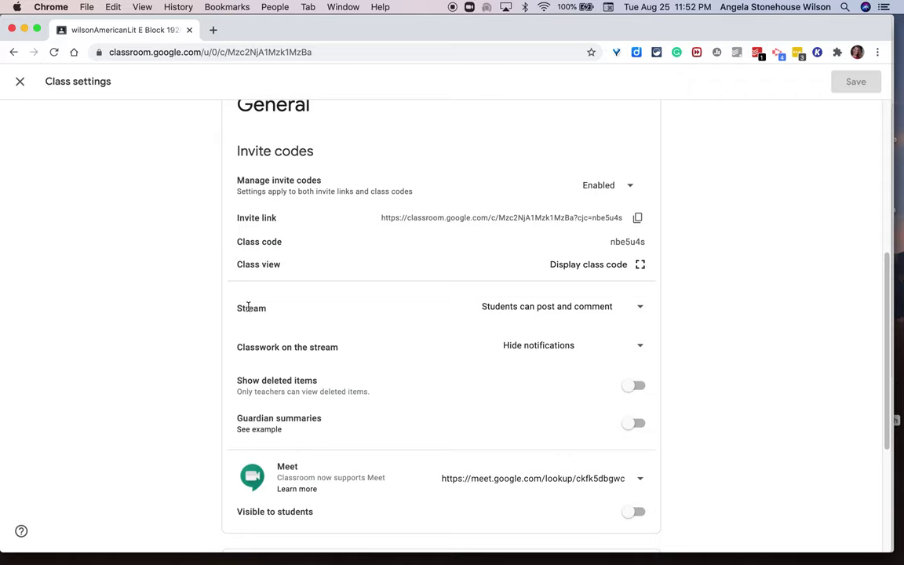
pyautogui.click(582, 313)
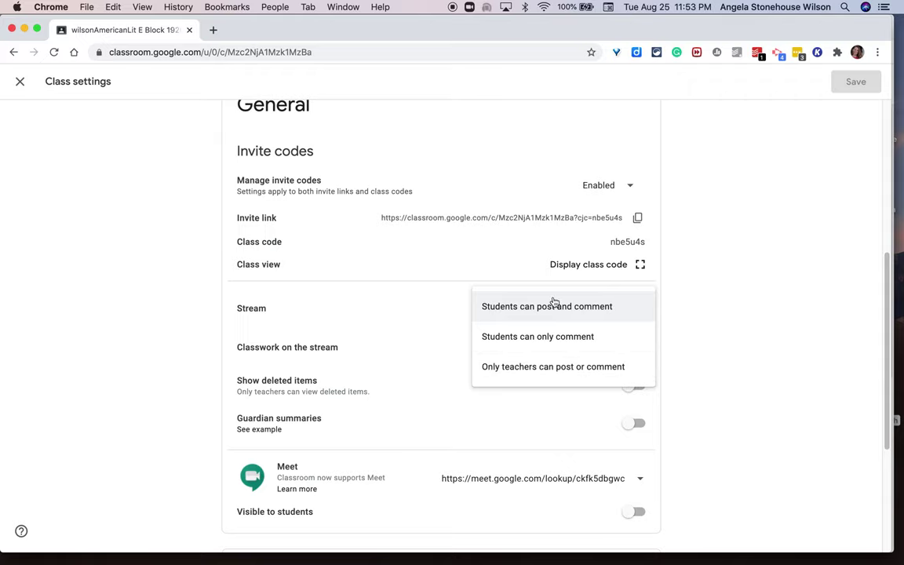
pyautogui.click(527, 313)
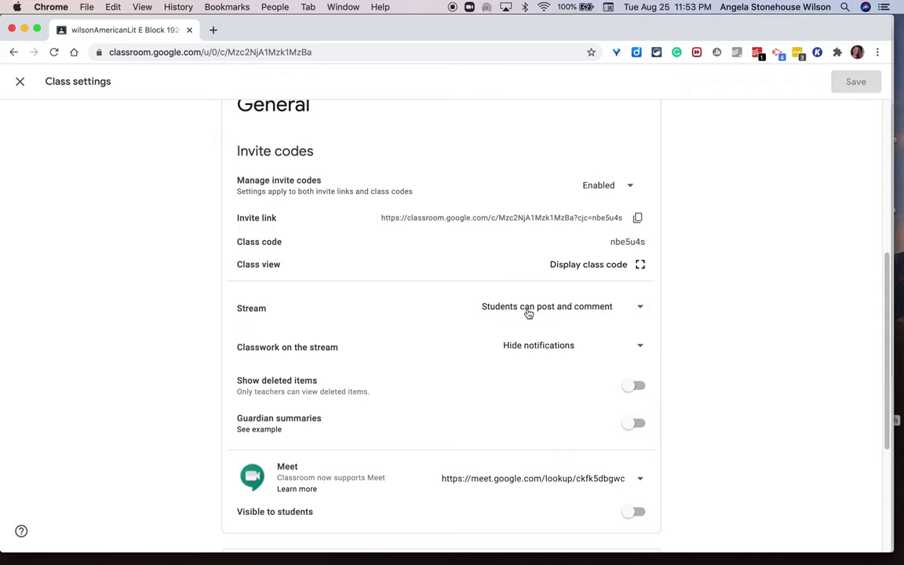
pyautogui.click(528, 313)
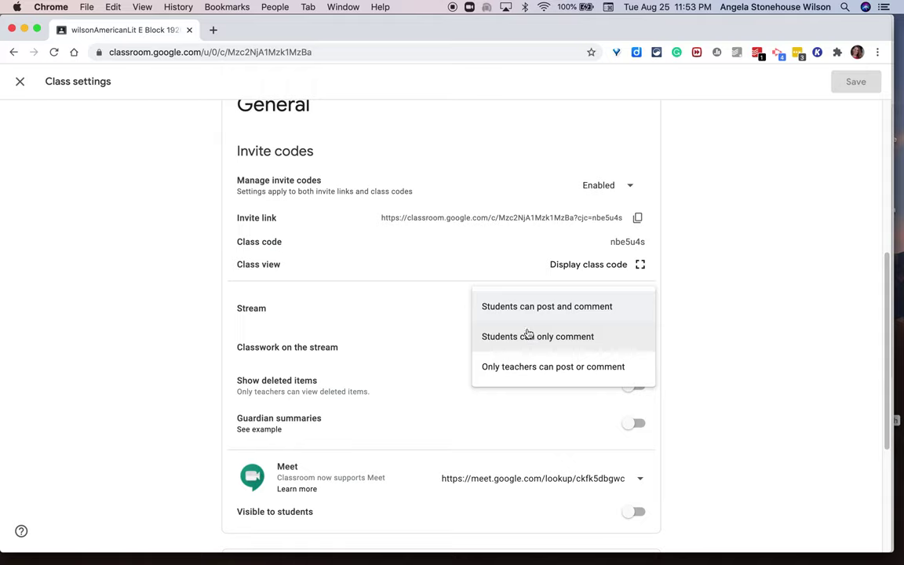
pyautogui.click(336, 312)
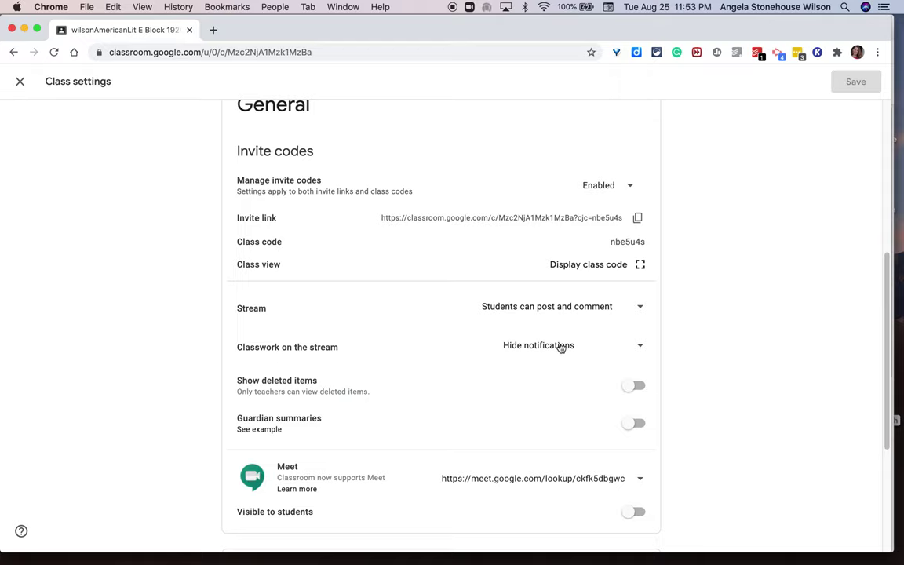
# Step: Set 'Classwork on the stream' to 'Show condensed notifications' and save the settings
pyautogui.click(561, 349)
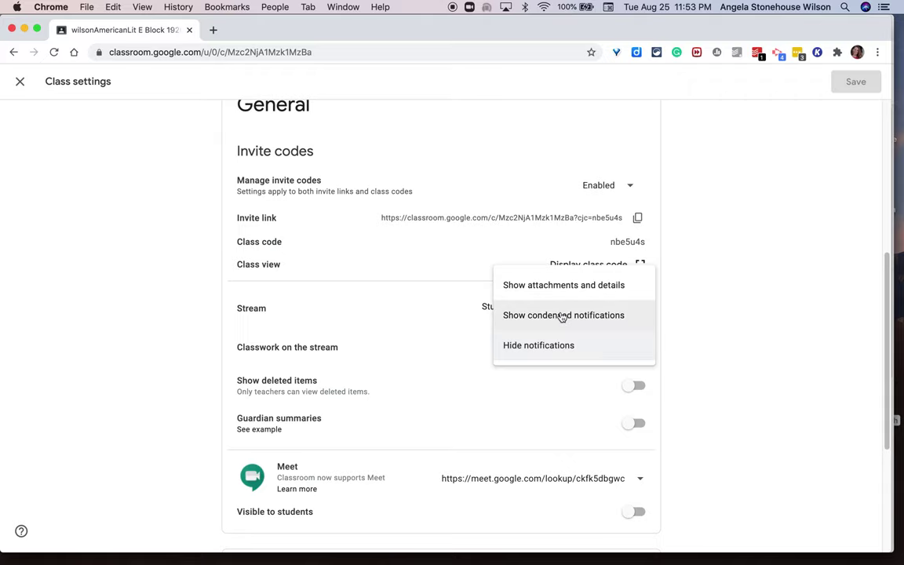
pyautogui.click(562, 315)
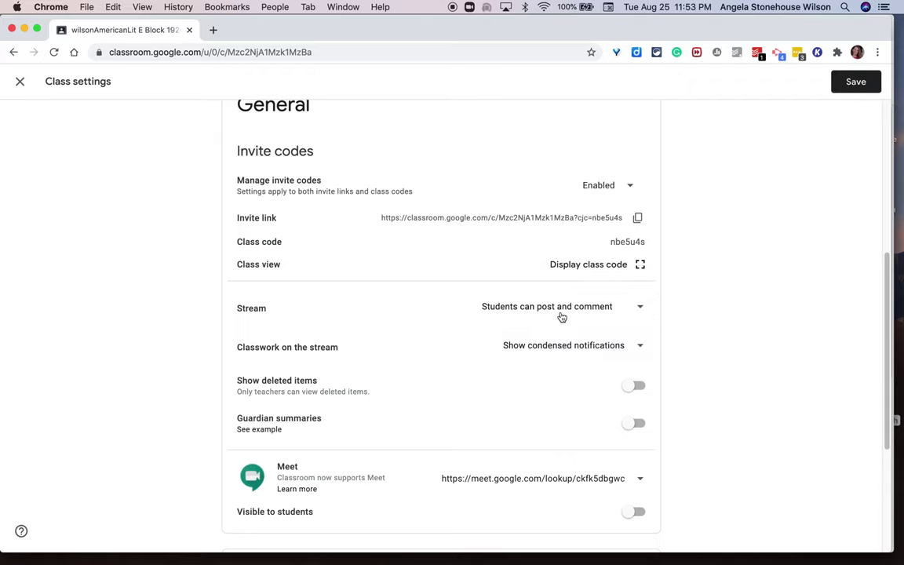
pyautogui.click(857, 84)
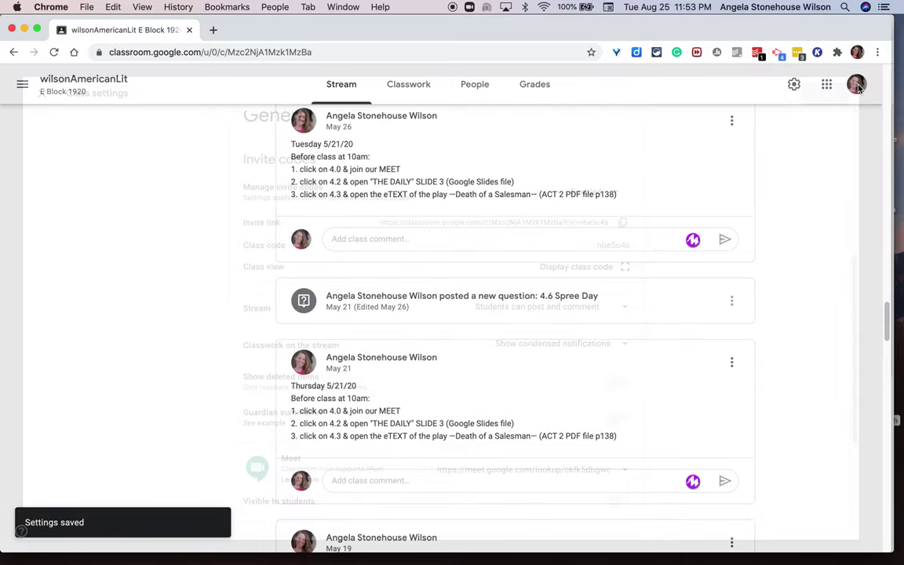
# Step: Scroll the Stream to review condensed entries like 5.3 Channeling Walt Whitman and 5.2 Emerson & Thoreau
pyautogui.scroll(15, 528, 390)
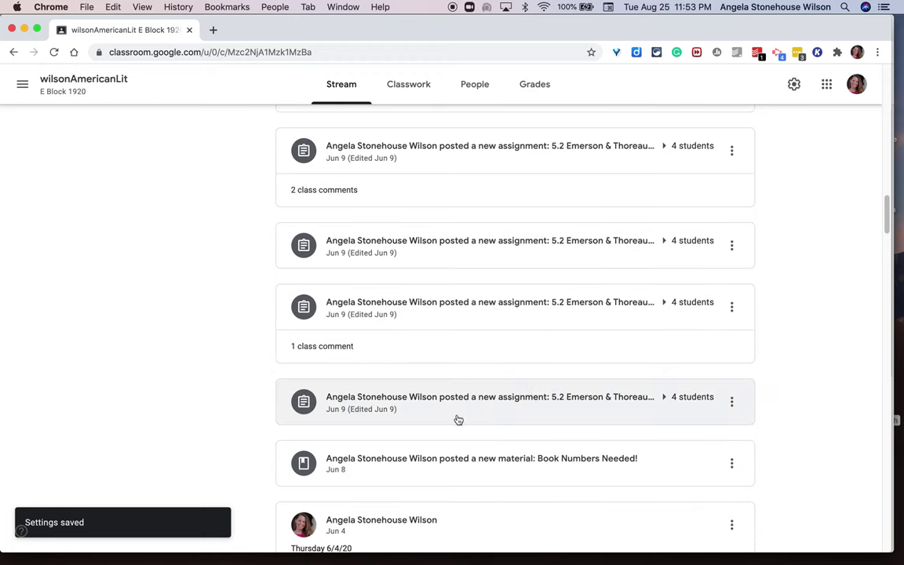
pyautogui.scroll(-2, 382, 453)
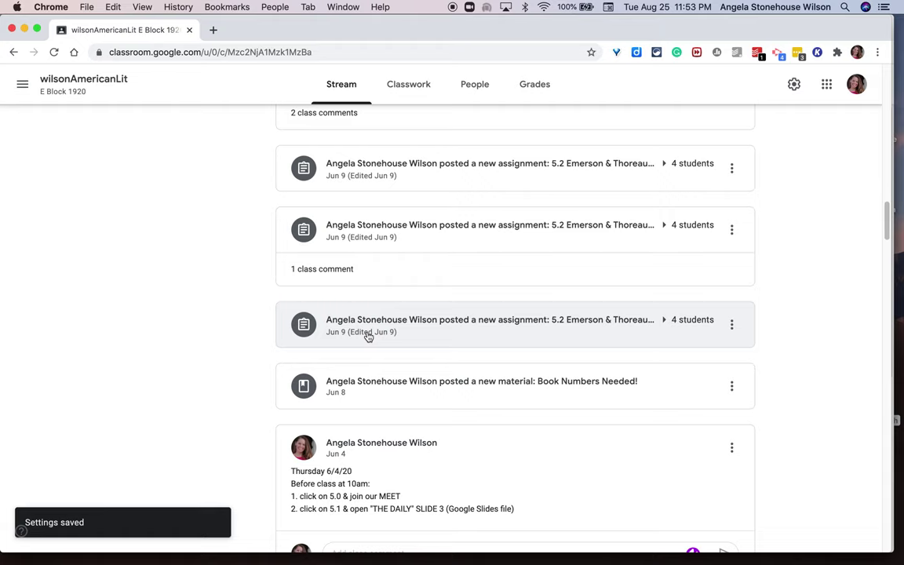
pyautogui.scroll(3, 368, 336)
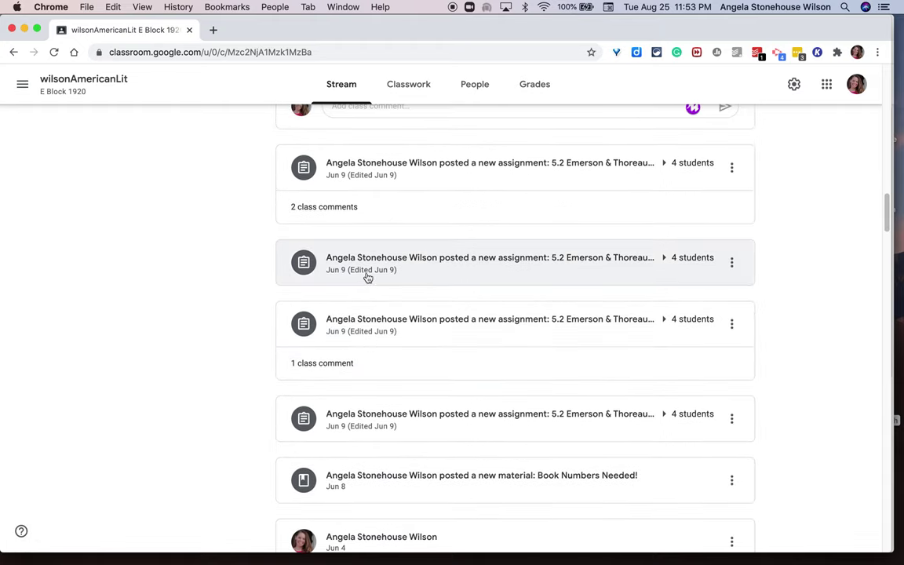
pyautogui.scroll(2, 368, 277)
pyautogui.scroll(3, 368, 278)
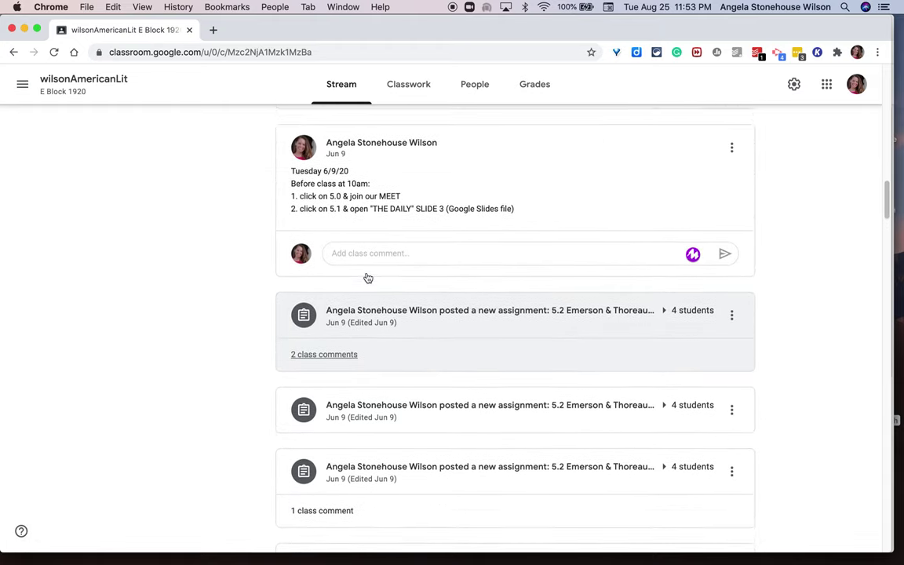
pyautogui.scroll(20, 353, 236)
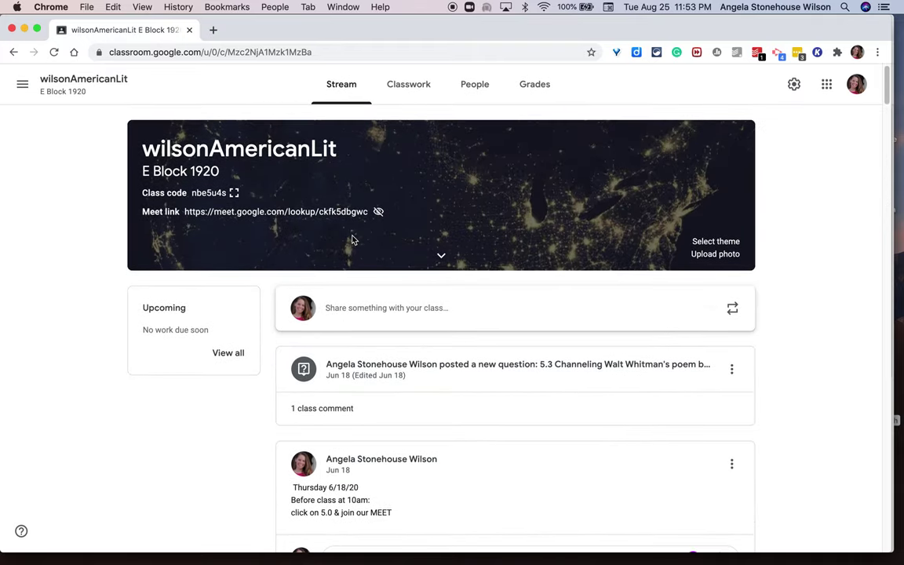
pyautogui.scroll(-3, 343, 328)
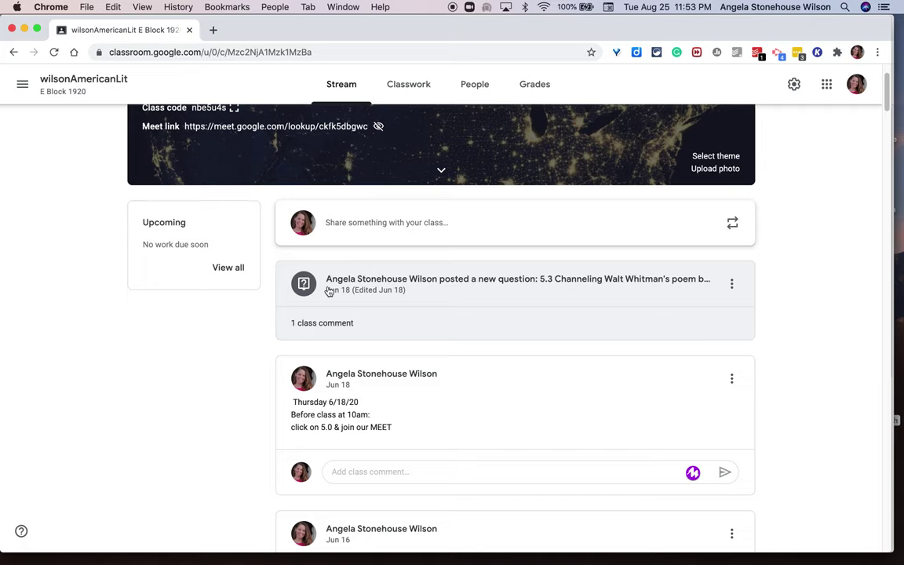
pyautogui.scroll(-3, 329, 292)
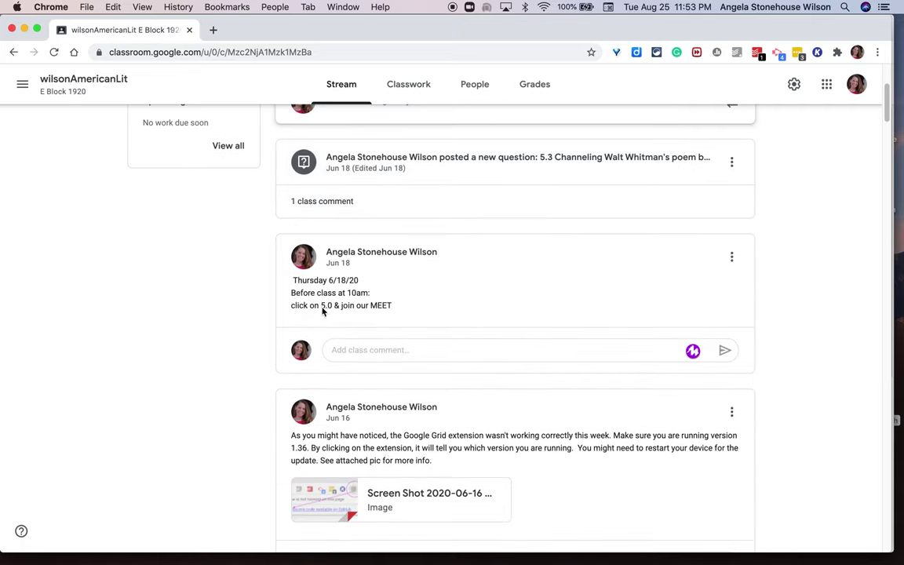
pyautogui.scroll(2, 330, 310)
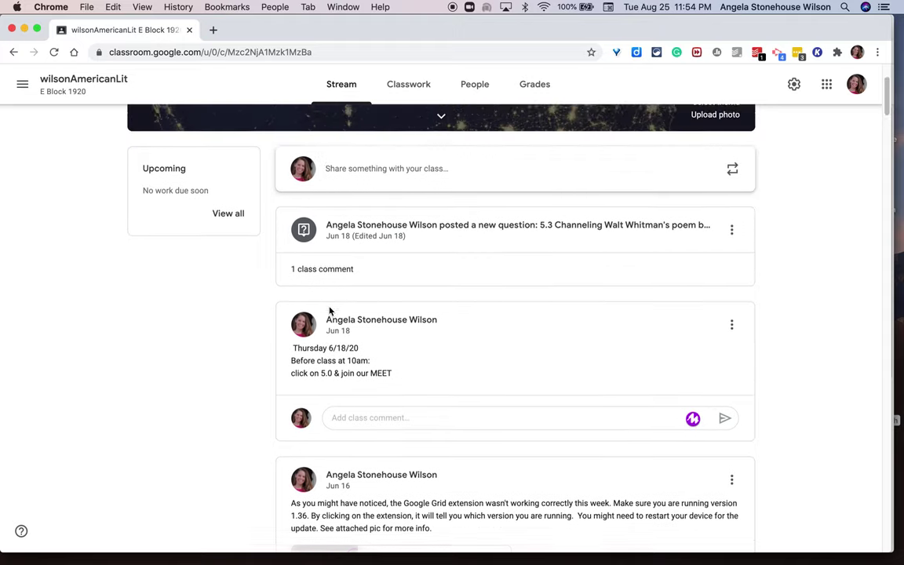
# Step: Switch classwork on the stream to 'Show attachments and details', save, and expand the 5.3 Whitman post
pyautogui.click(794, 85)
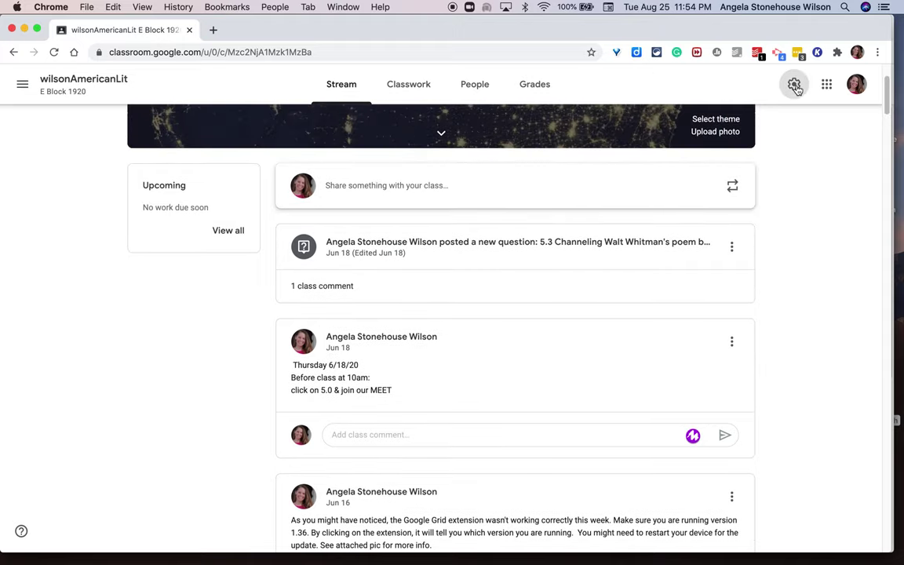
pyautogui.scroll(-8, 434, 338)
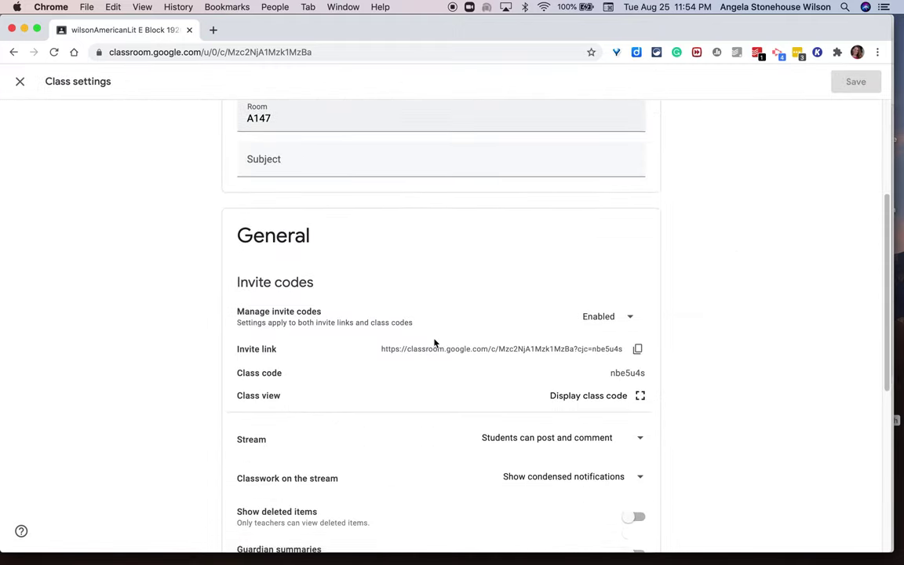
pyautogui.click(535, 376)
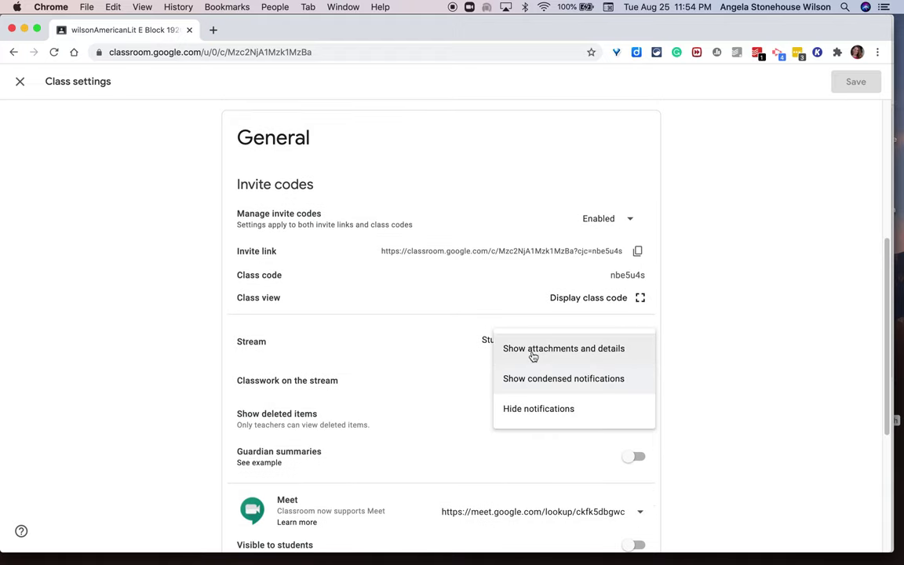
pyautogui.click(532, 350)
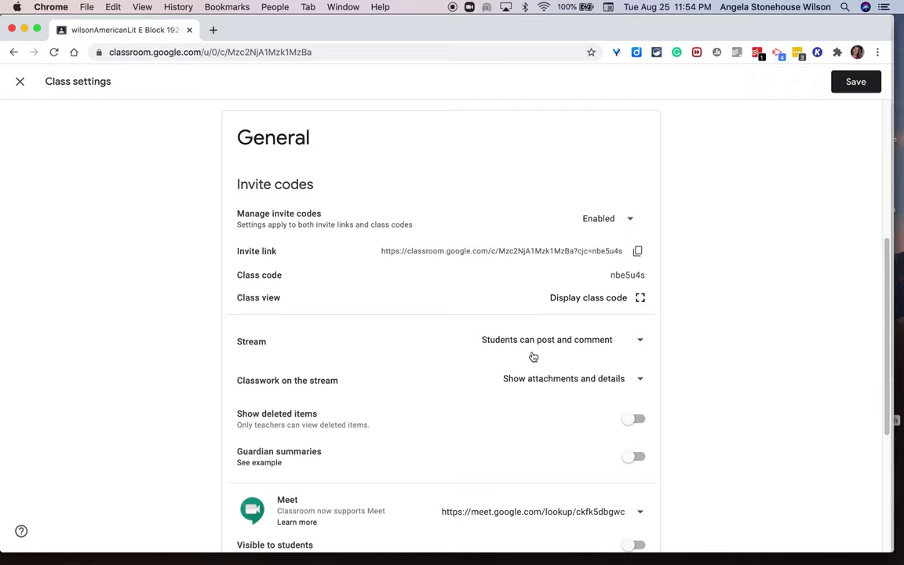
pyautogui.click(851, 83)
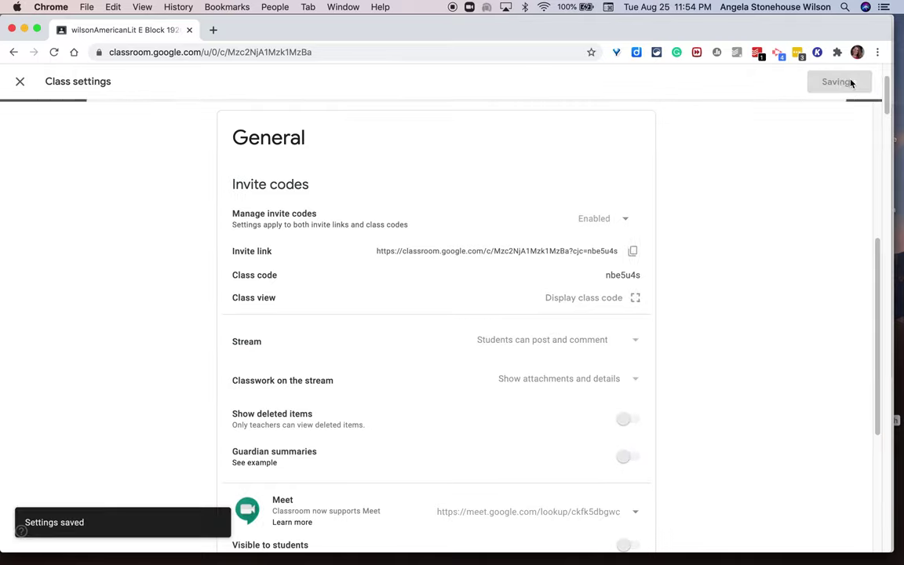
pyautogui.click(408, 244)
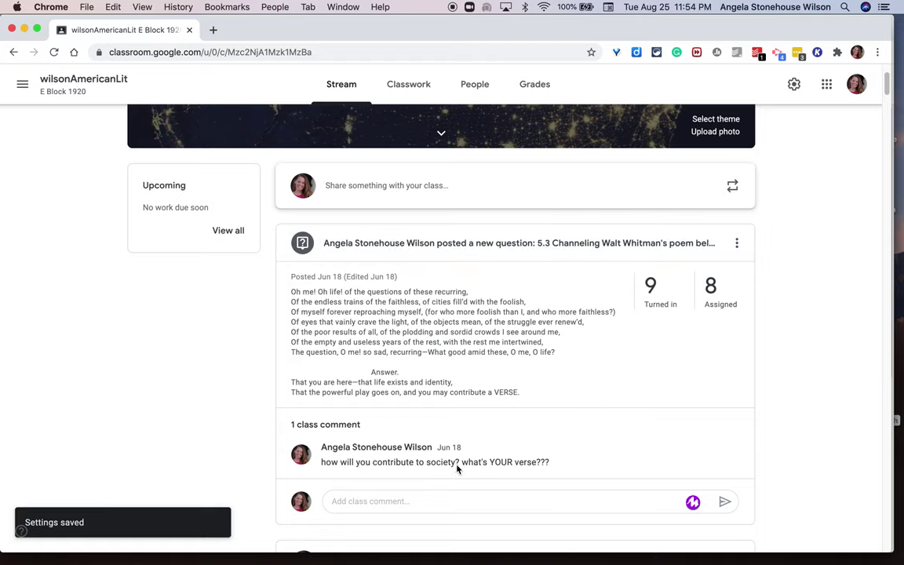
# Step: Scroll through the 5.3 Walt Whitman question post to read its full poem text
pyautogui.scroll(-2, 452, 345)
pyautogui.scroll(-2, 452, 346)
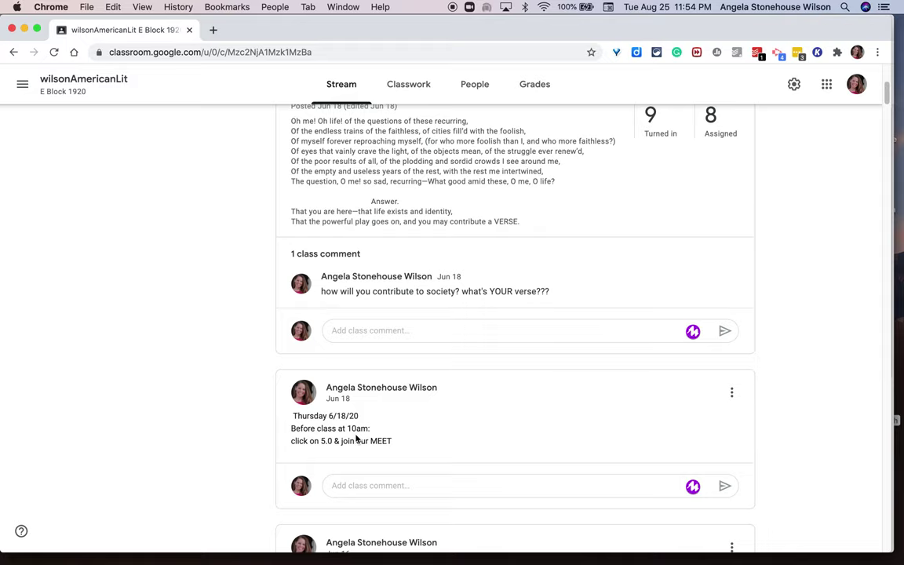
pyautogui.scroll(4, 356, 439)
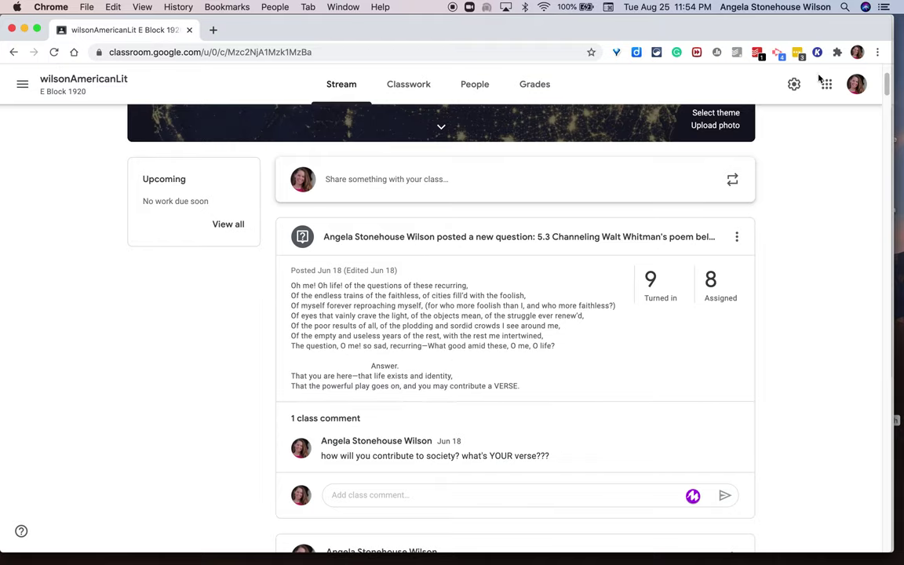
# Step: Set 'Classwork on the stream' back to 'Hide notifications' and save the class settings
pyautogui.click(795, 85)
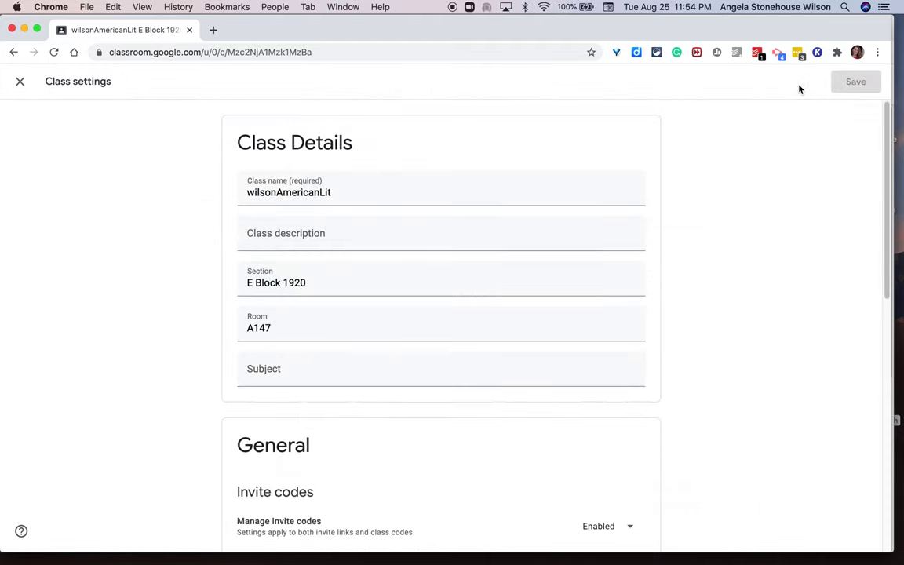
pyautogui.scroll(-5, 381, 199)
pyautogui.scroll(-1, 383, 204)
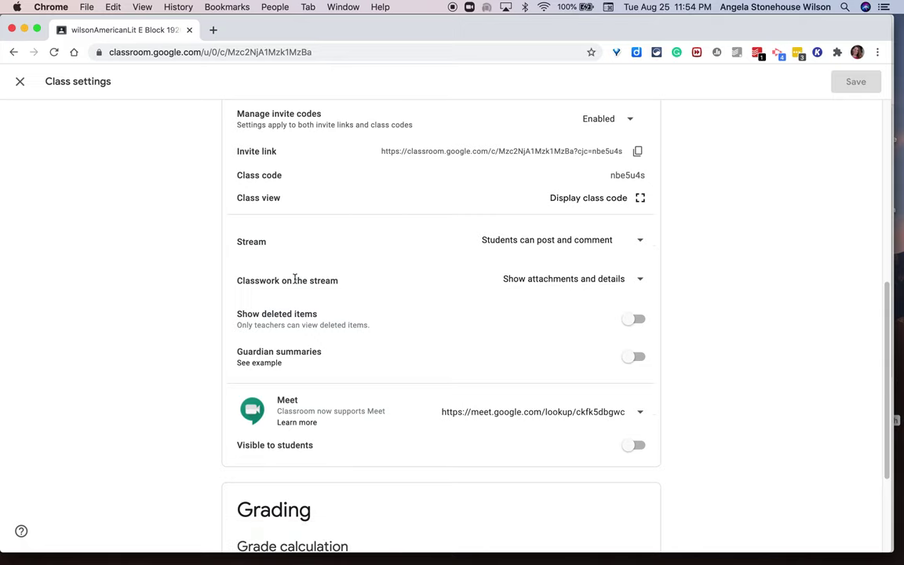
pyautogui.click(585, 287)
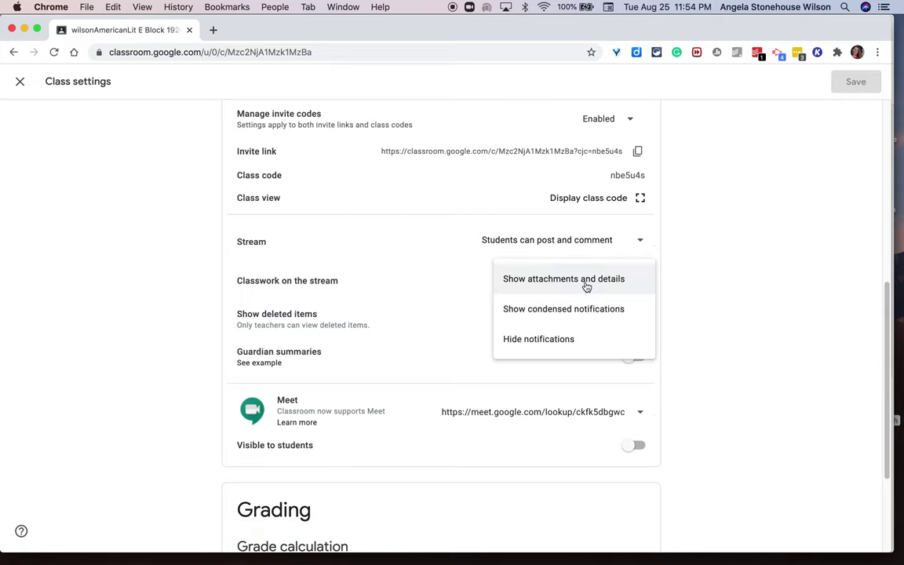
pyautogui.click(552, 343)
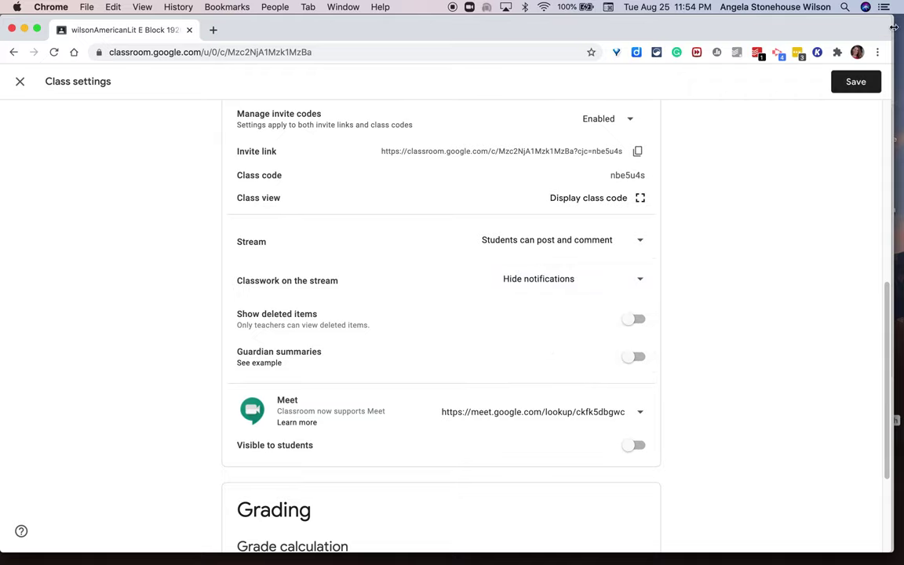
pyautogui.click(847, 85)
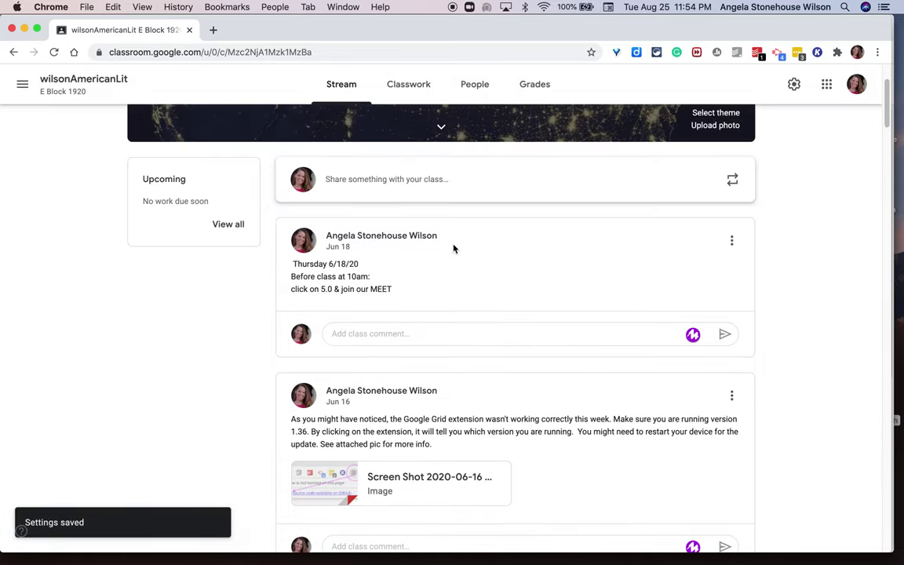
pyautogui.scroll(-3, 343, 272)
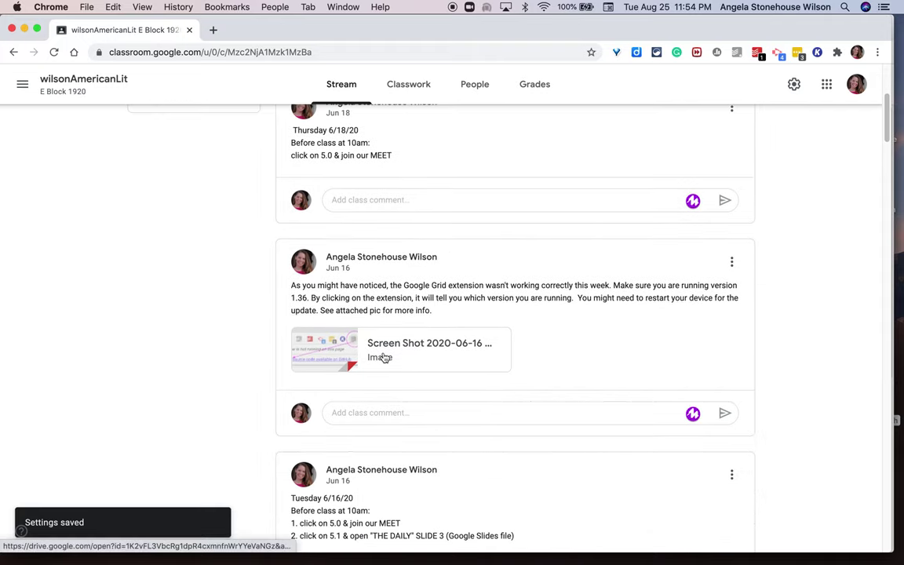
pyautogui.scroll(-5, 383, 357)
pyautogui.scroll(-3, 349, 338)
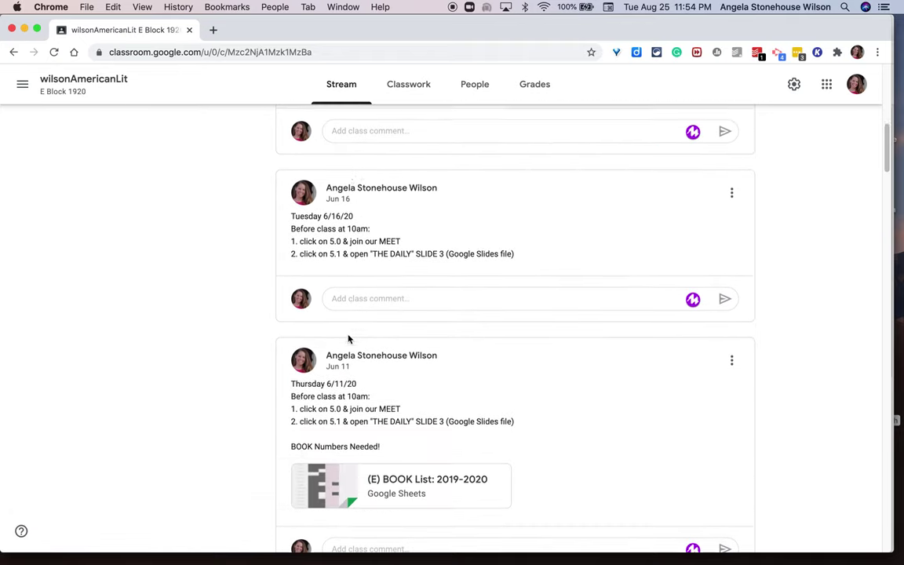
pyautogui.scroll(-4, 347, 382)
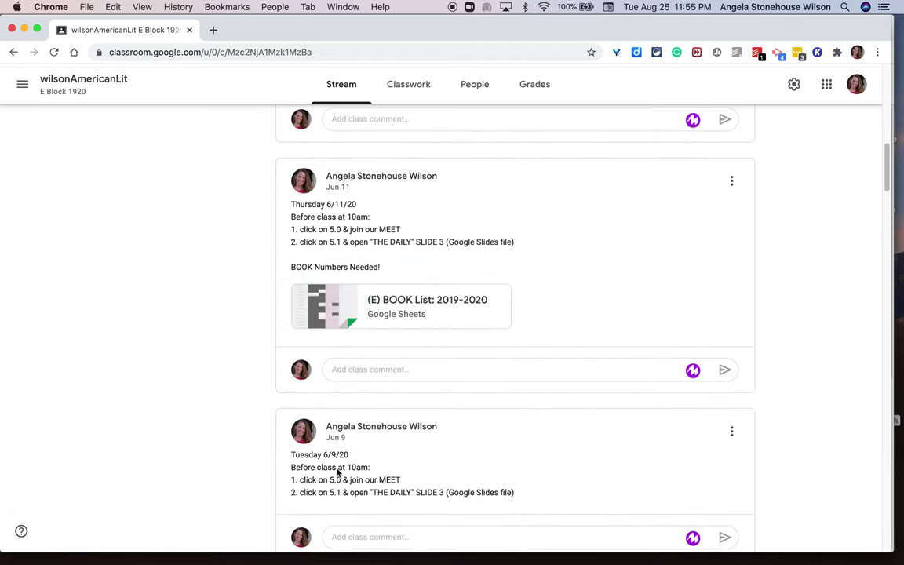
pyautogui.scroll(-4, 339, 471)
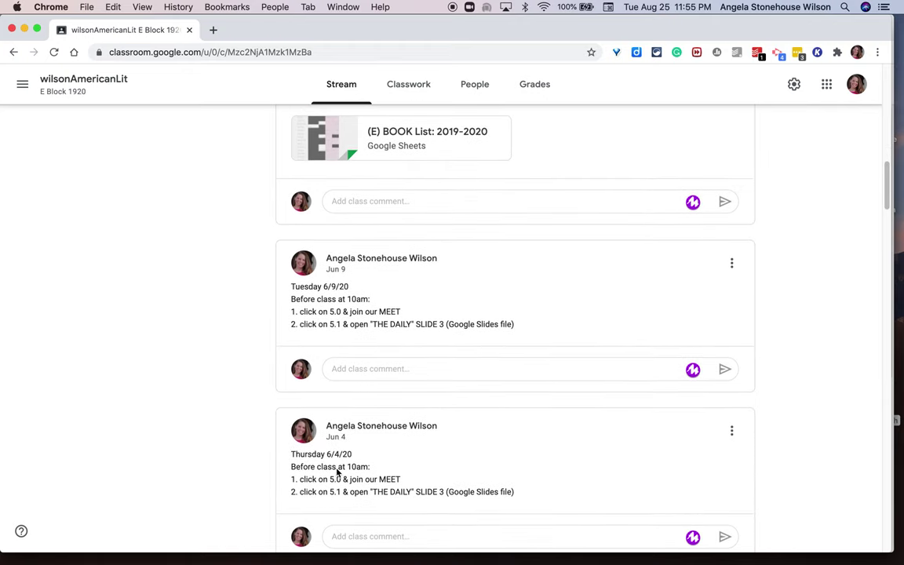
pyautogui.scroll(20, 338, 471)
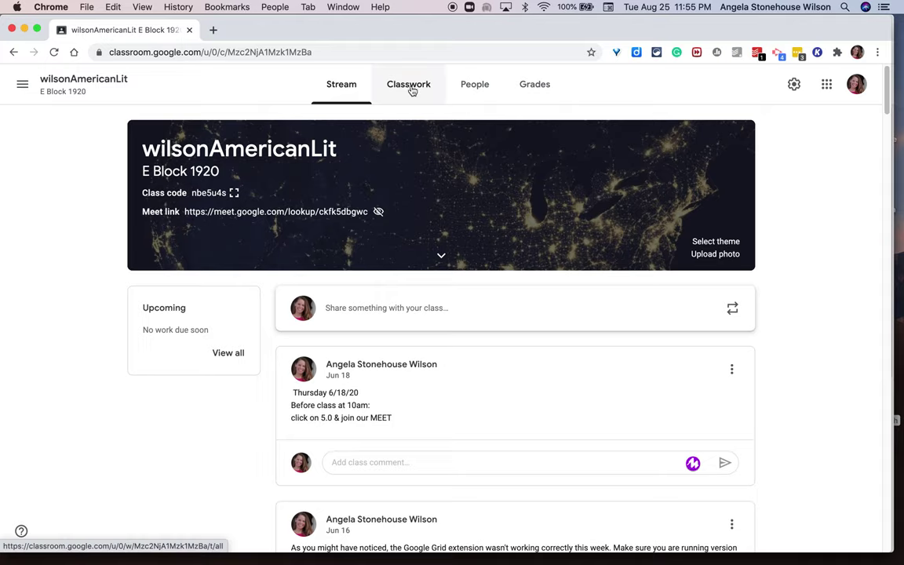
pyautogui.scroll(-7, 412, 91)
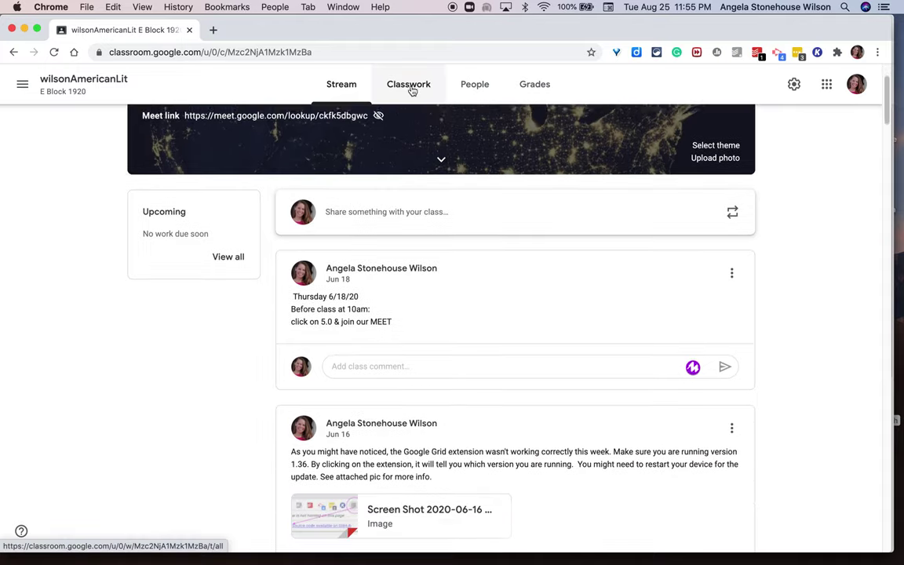
pyautogui.scroll(-2, 342, 488)
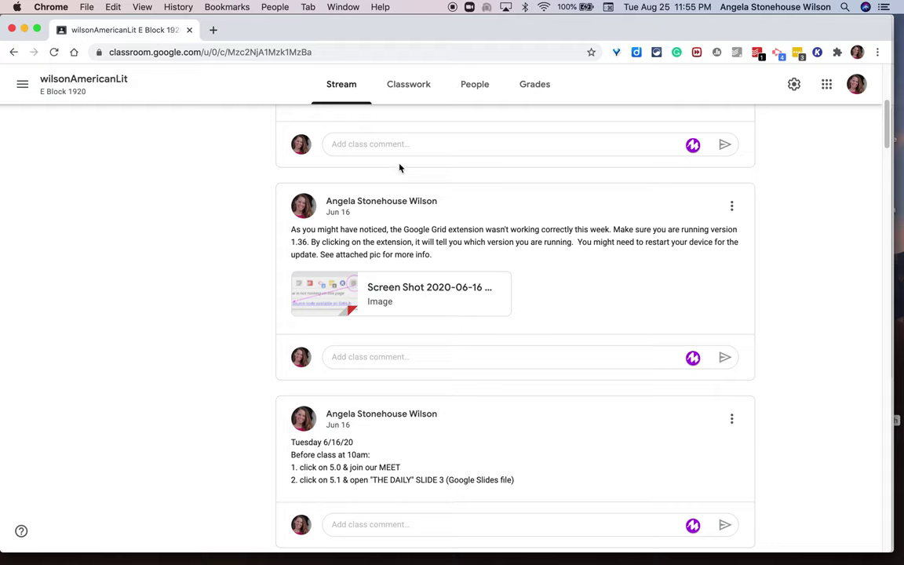
pyautogui.click(416, 89)
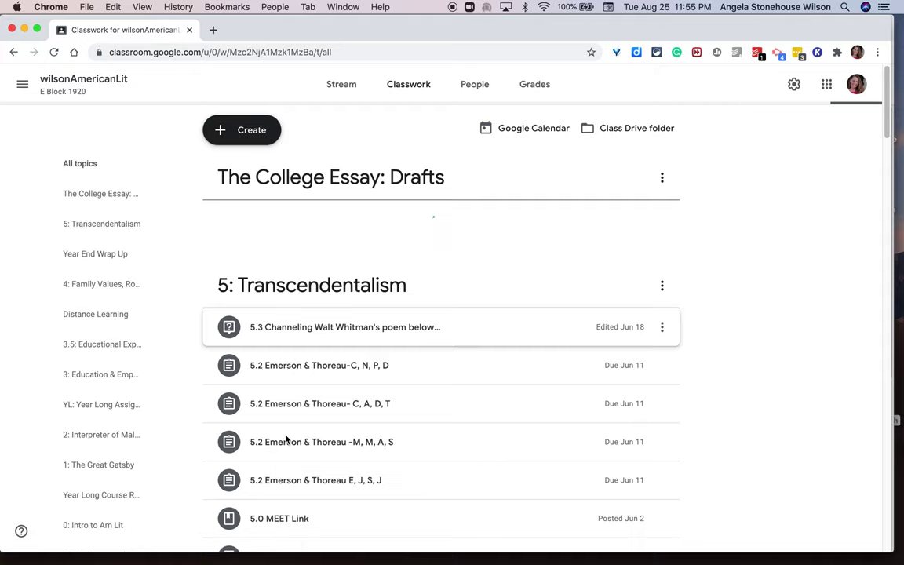
# Step: Browse the Classwork list, collapse the 5.2 Emerson & Thoreau assignment, and go back to the Stream
pyautogui.scroll(-2, 303, 501)
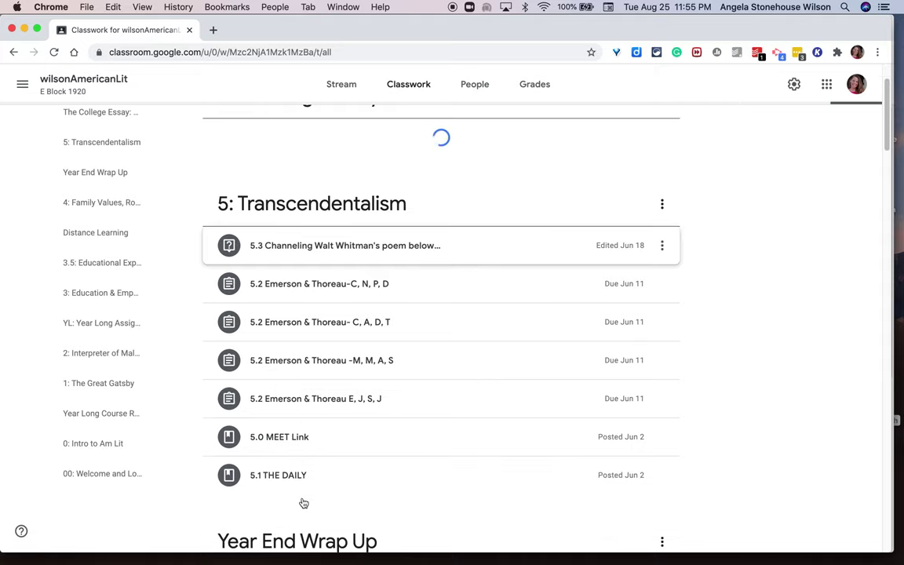
pyautogui.scroll(-3, 292, 483)
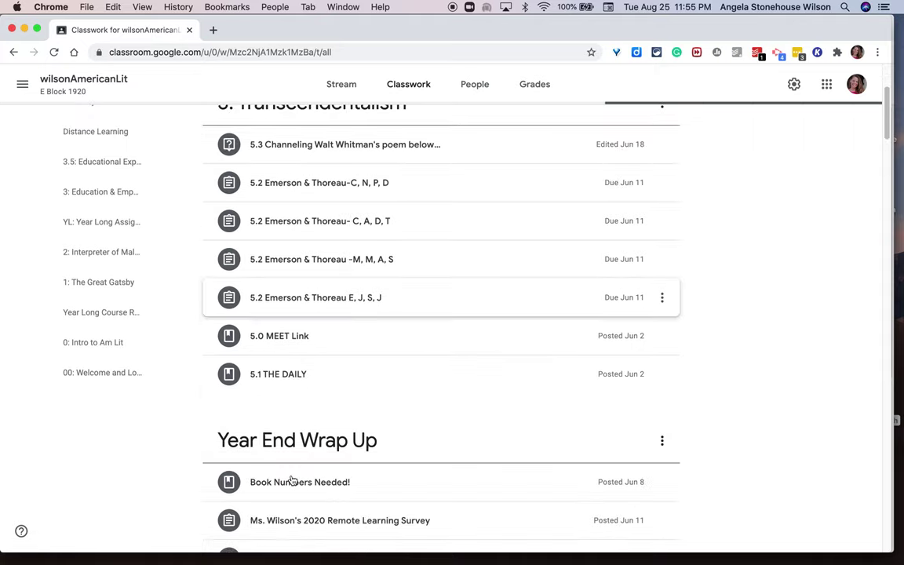
pyautogui.scroll(-3, 276, 355)
pyautogui.scroll(2, 268, 496)
pyautogui.press('Return')
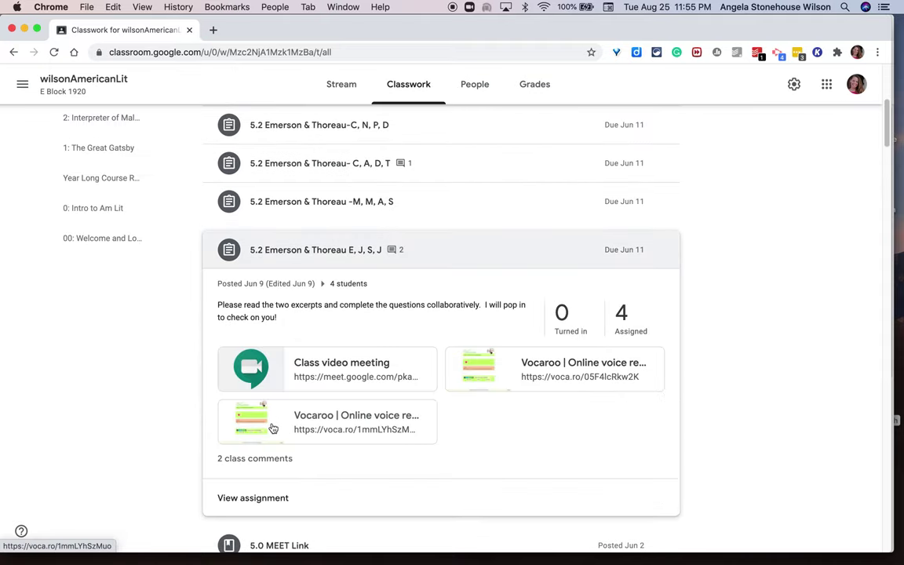
pyautogui.click(268, 256)
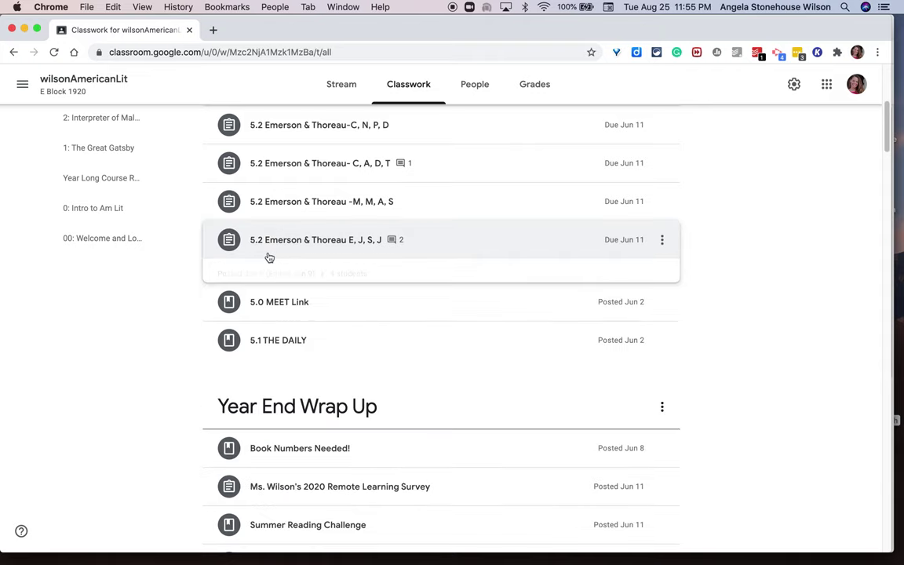
pyautogui.scroll(5, 269, 257)
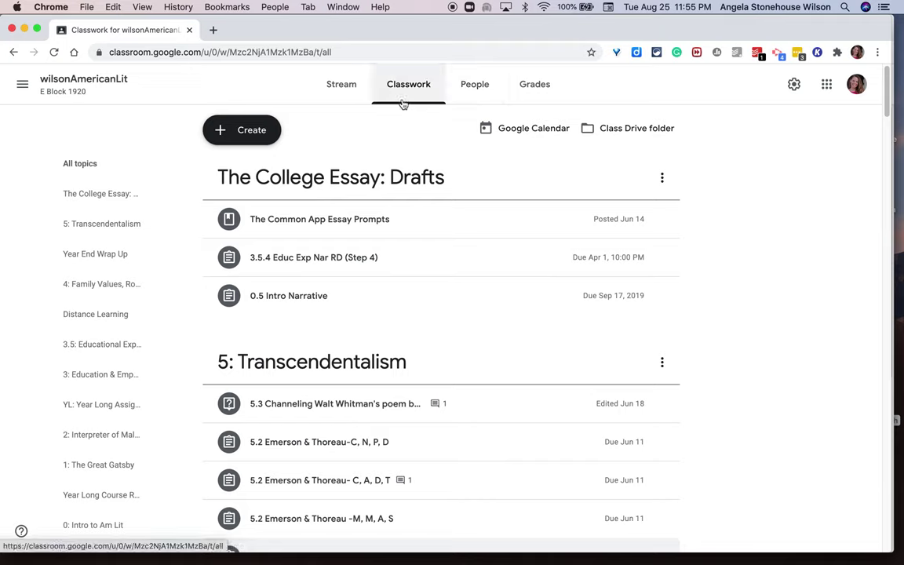
pyautogui.click(338, 92)
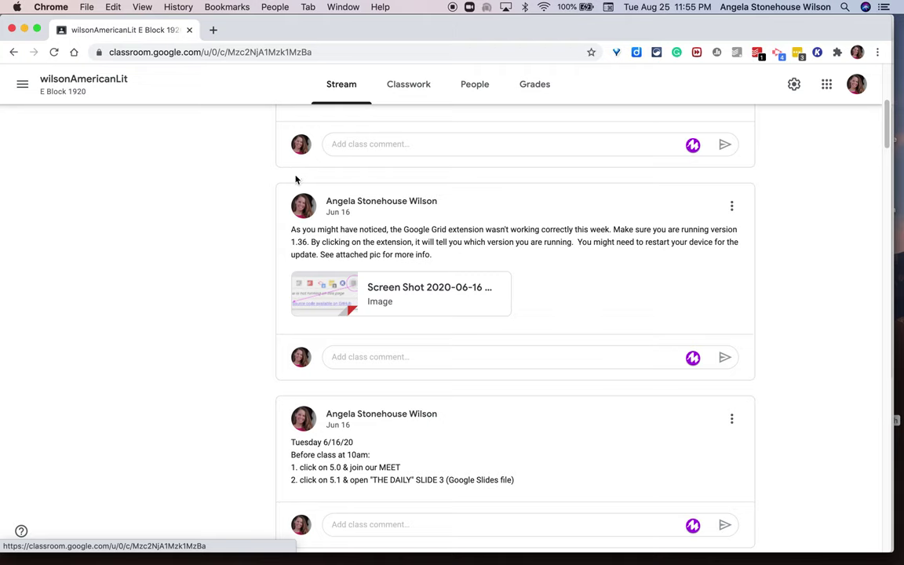
pyautogui.scroll(8, 296, 177)
pyautogui.scroll(1, 297, 179)
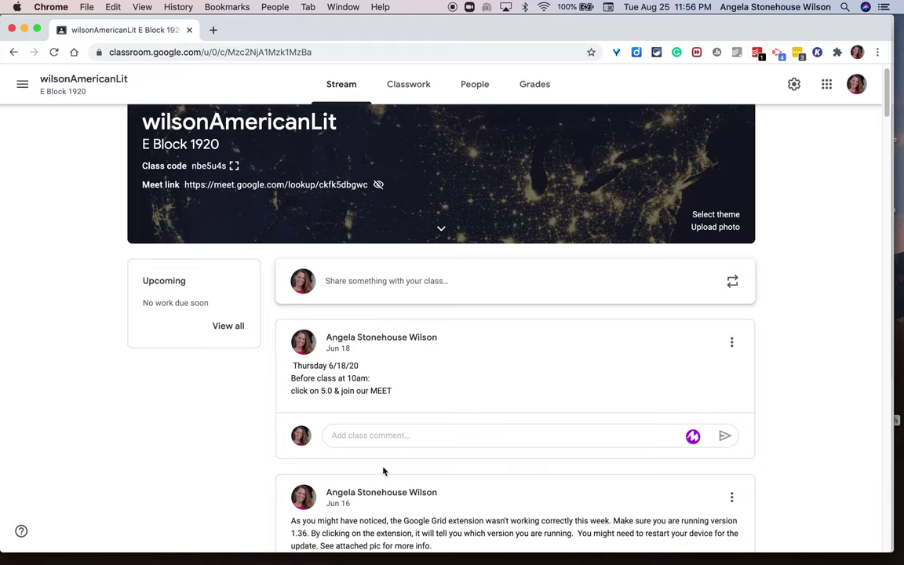
pyautogui.scroll(-1, 361, 367)
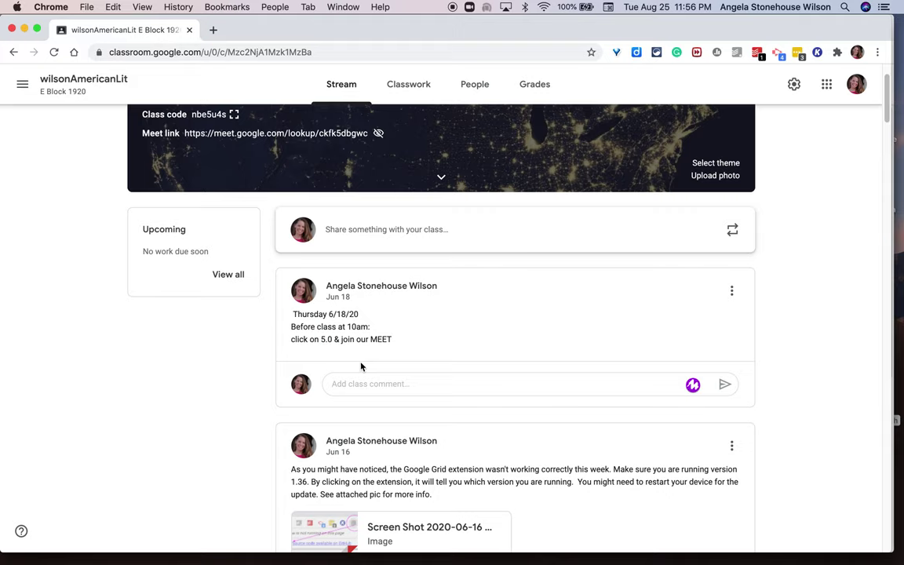